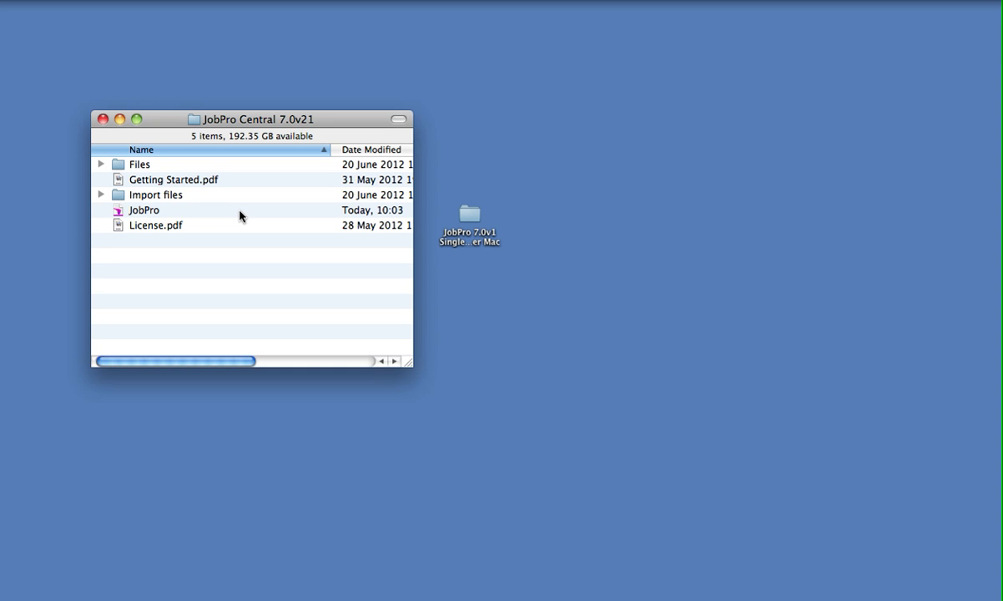
Step: Examine the JobPro launch files in the JobPro Central 7.0v21 and JobPro 7.0v1 Single User Mac folders, closing both folders
click(117, 213)
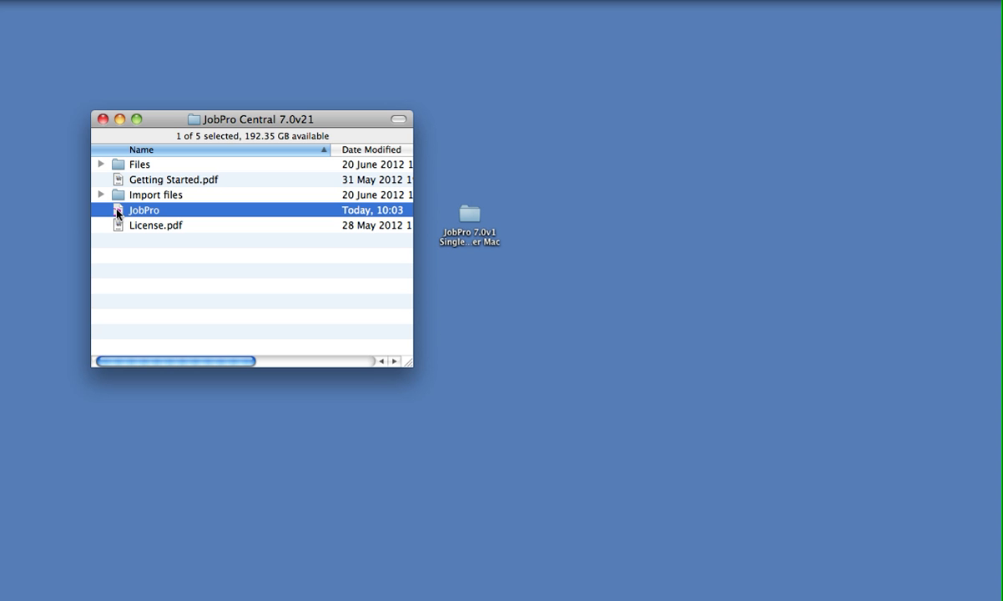
click(103, 119)
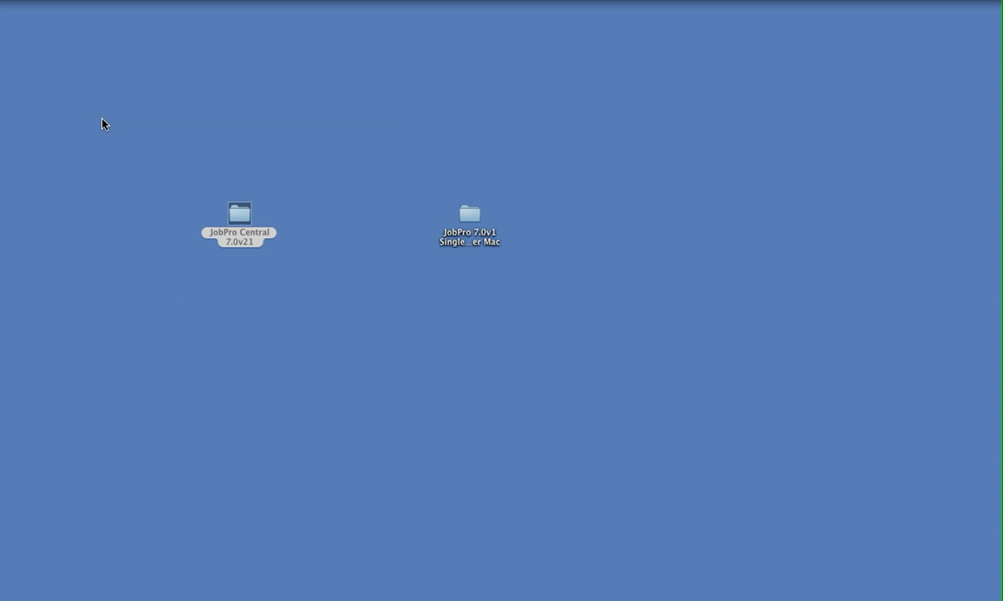
double_click(470, 214)
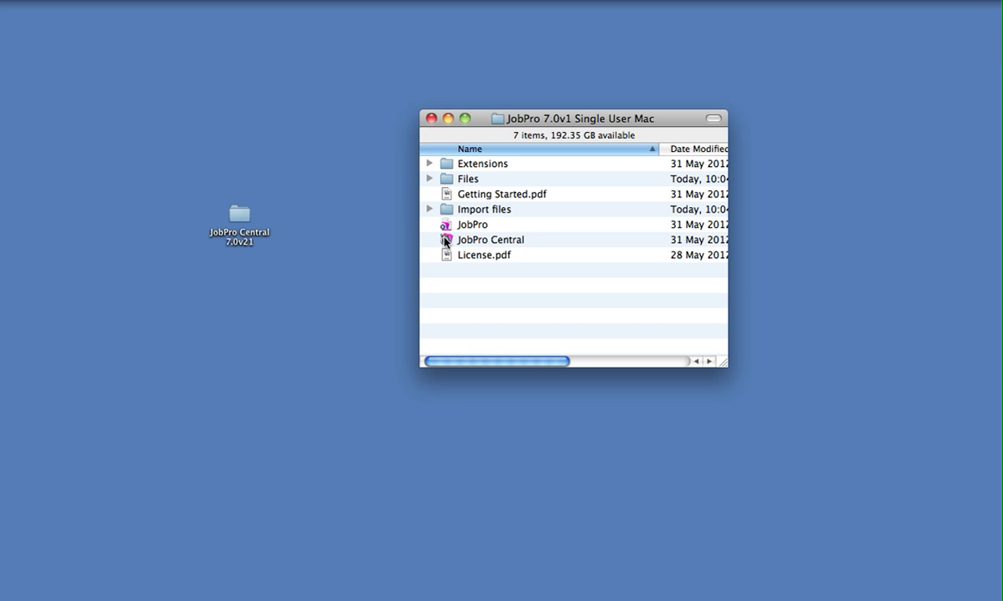
click(445, 241)
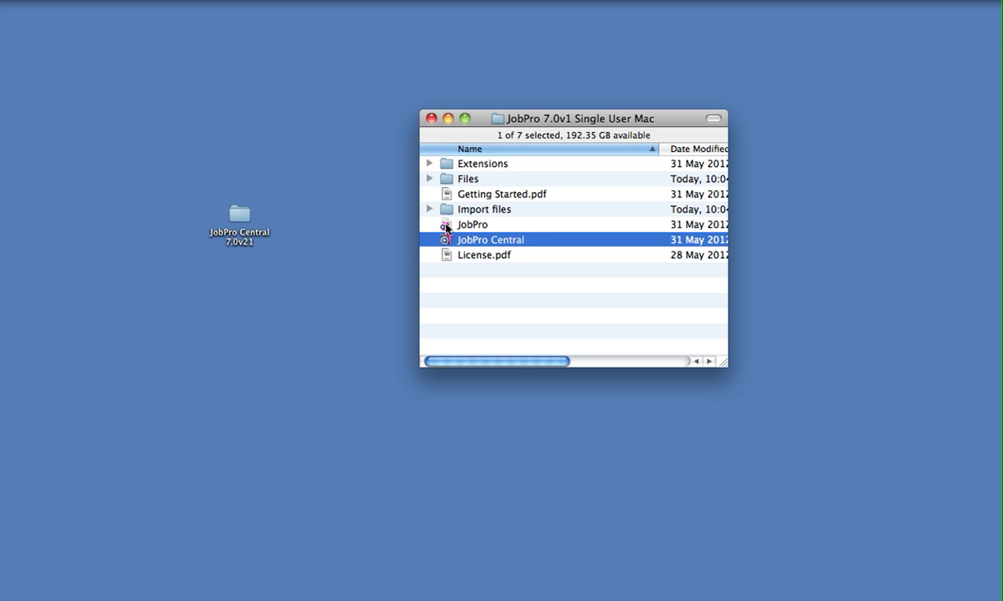
click(446, 225)
click(431, 118)
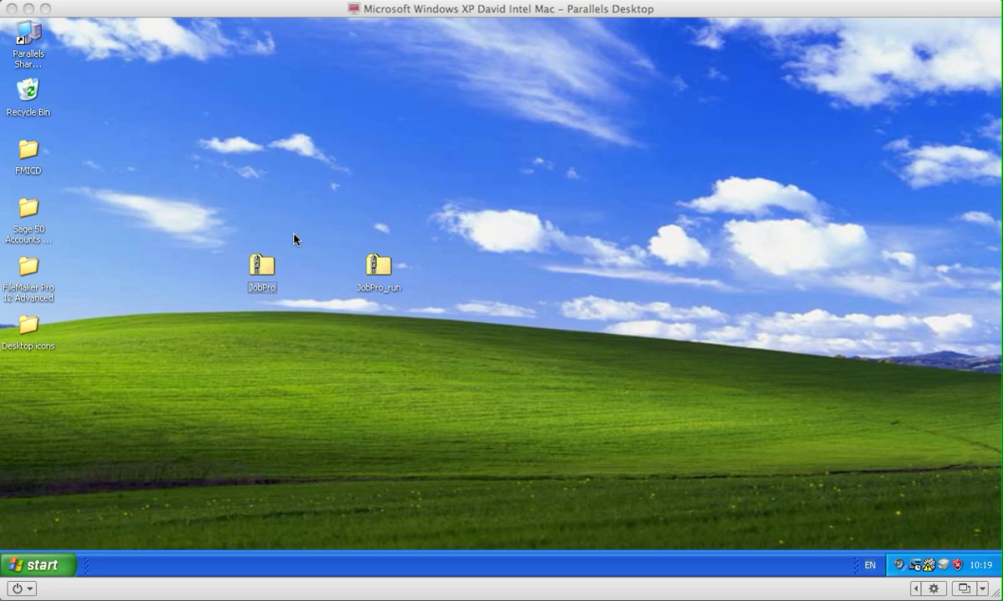
Step: Switch to the Windows XP desktop and inspect the JobPro Central 7.0v21 folder inside the JobPro zip archive
click(261, 274)
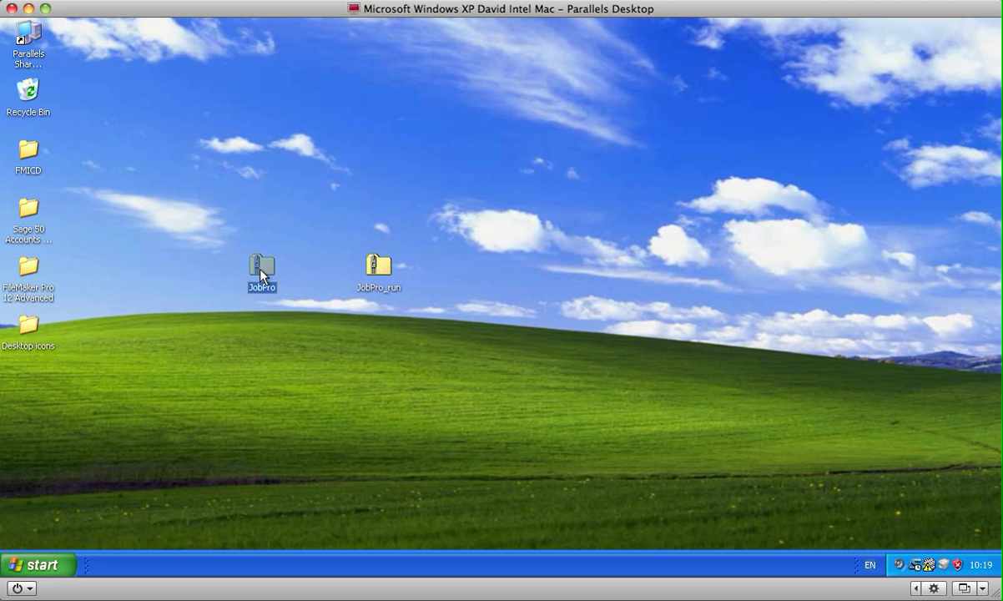
click(382, 267)
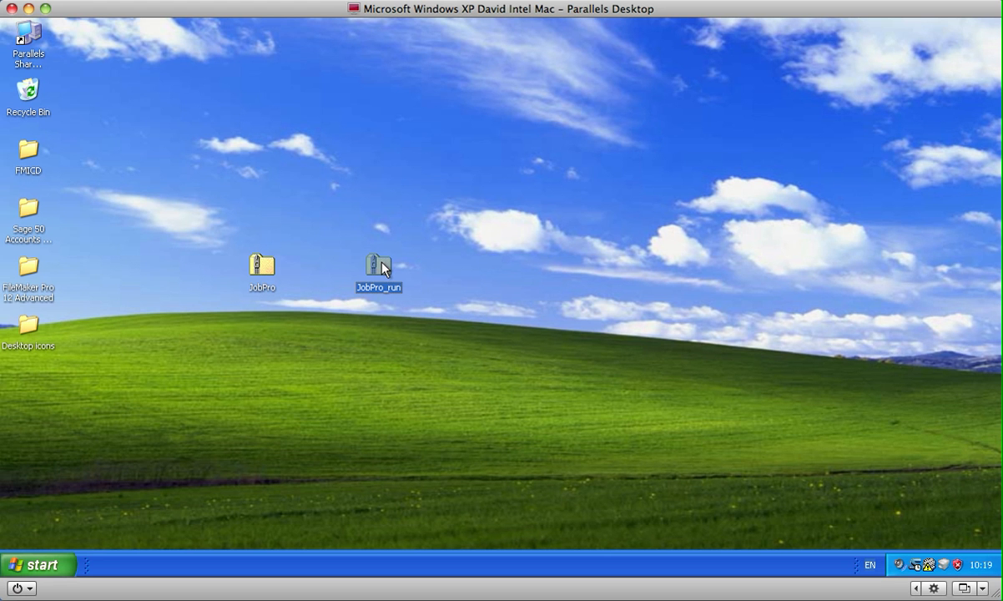
mouse_move(265, 269)
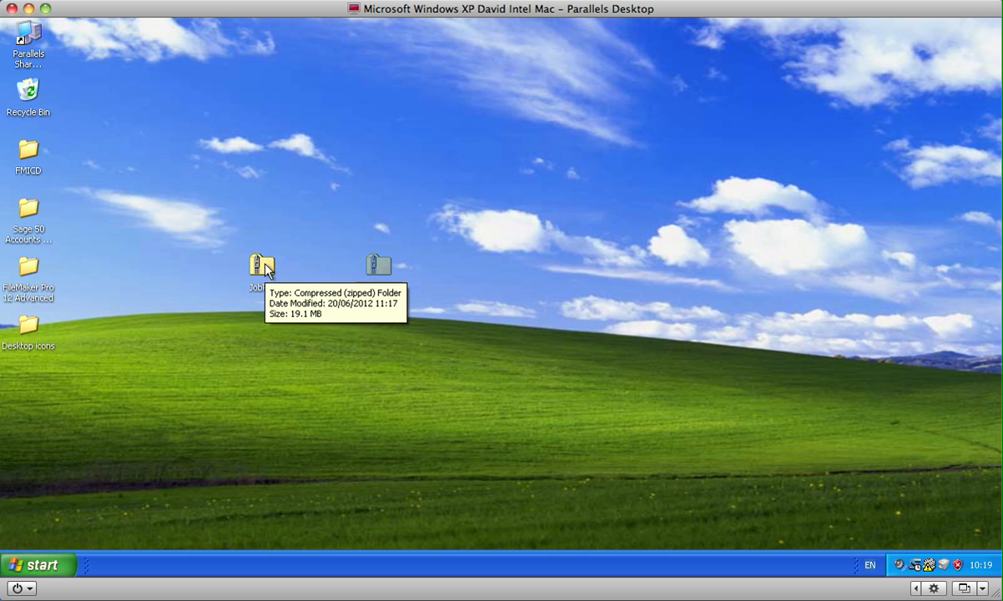
double_click(265, 264)
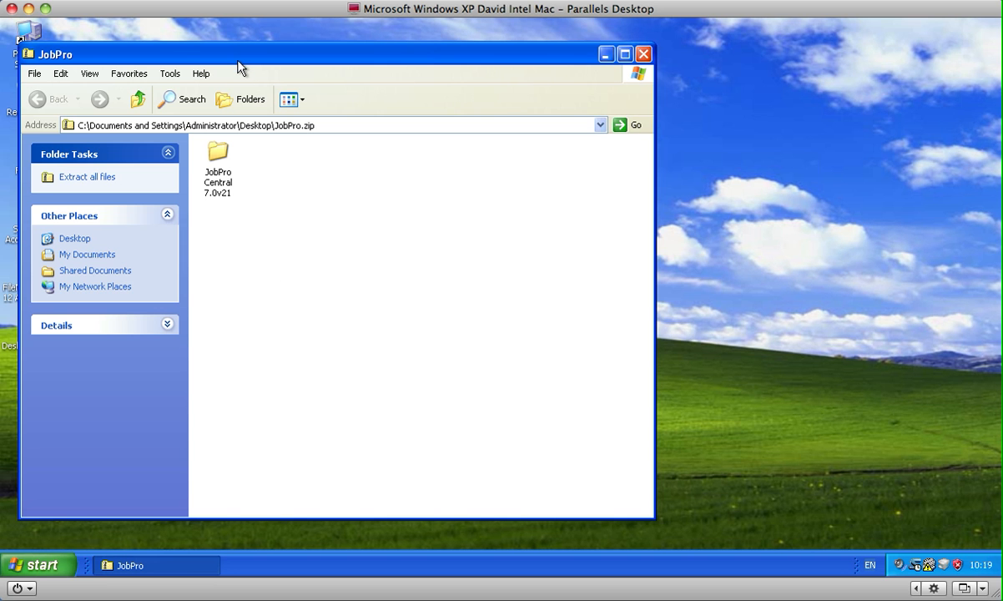
drag(238, 60, 479, 57)
click(458, 149)
double_click(458, 148)
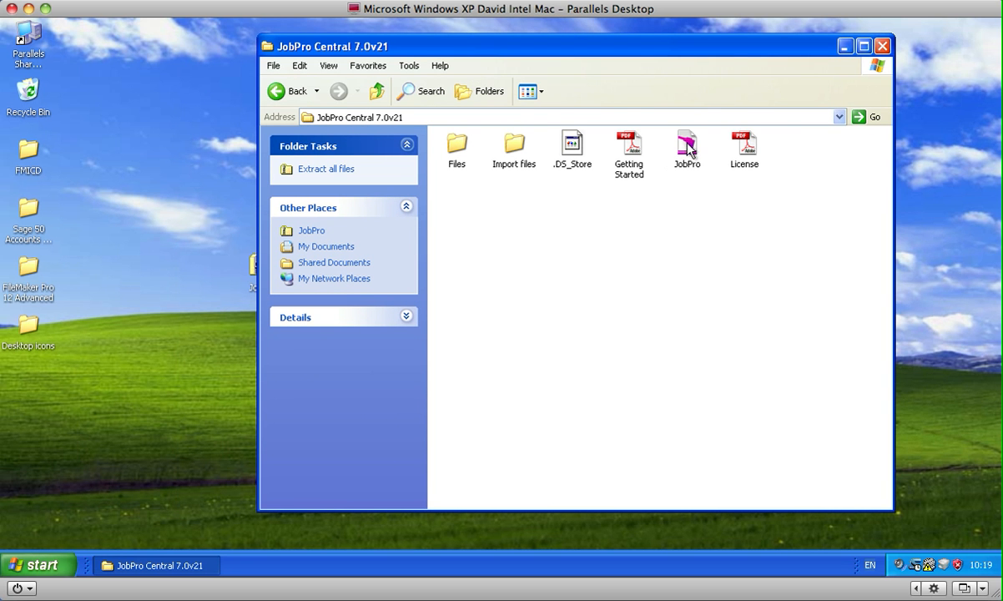
Step: Copy the JobPro Central 7.0v21 folder out of the JobPro zip archive onto the desktop
click(274, 91)
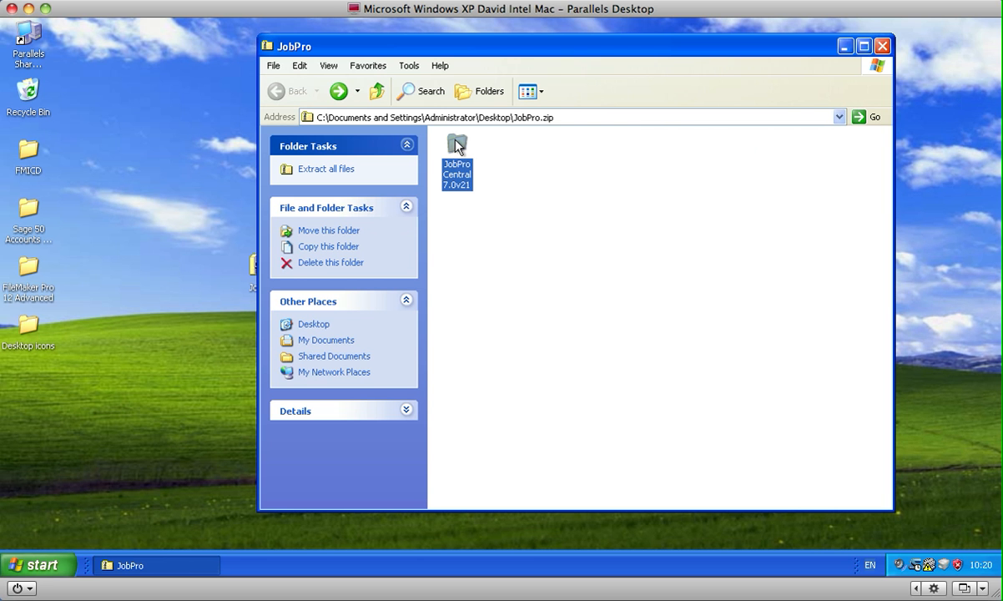
right_click(457, 146)
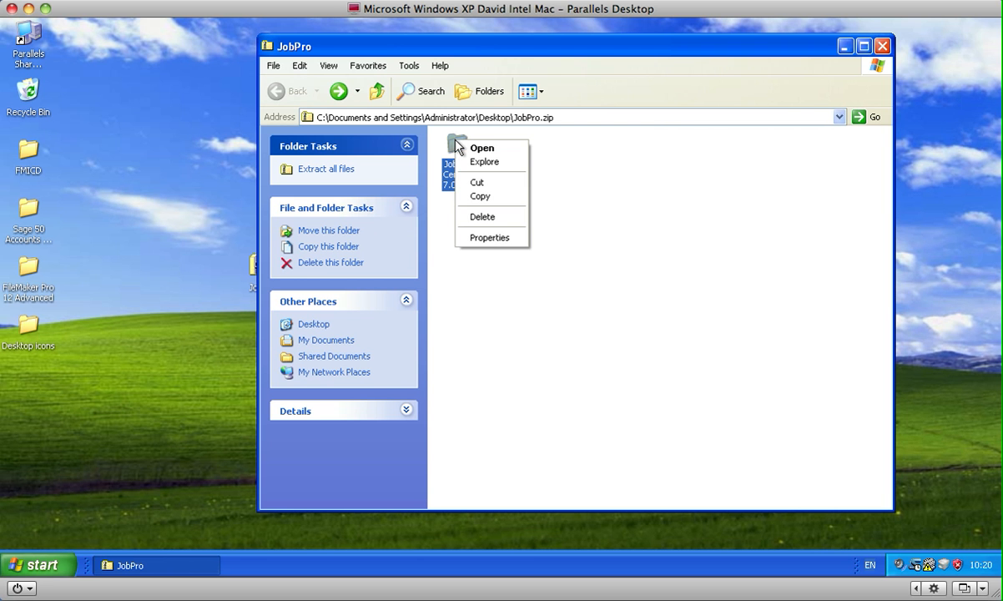
click(479, 197)
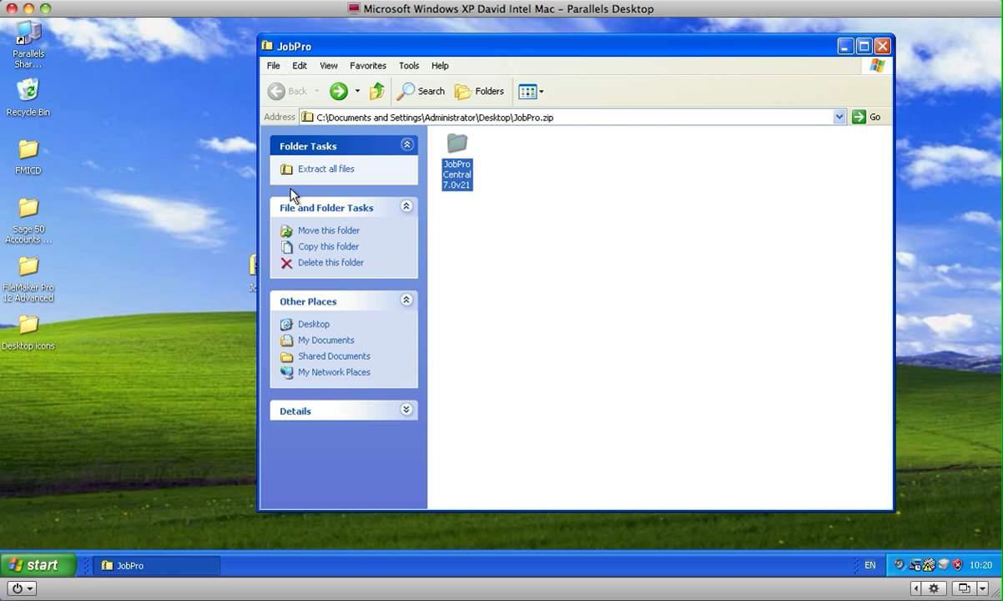
click(155, 174)
right_click(151, 165)
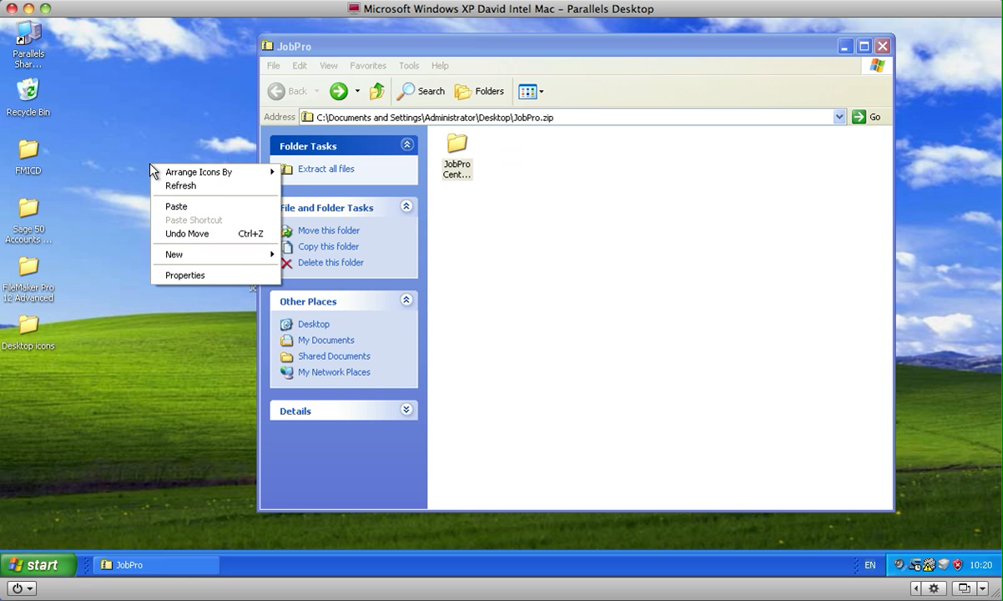
click(163, 206)
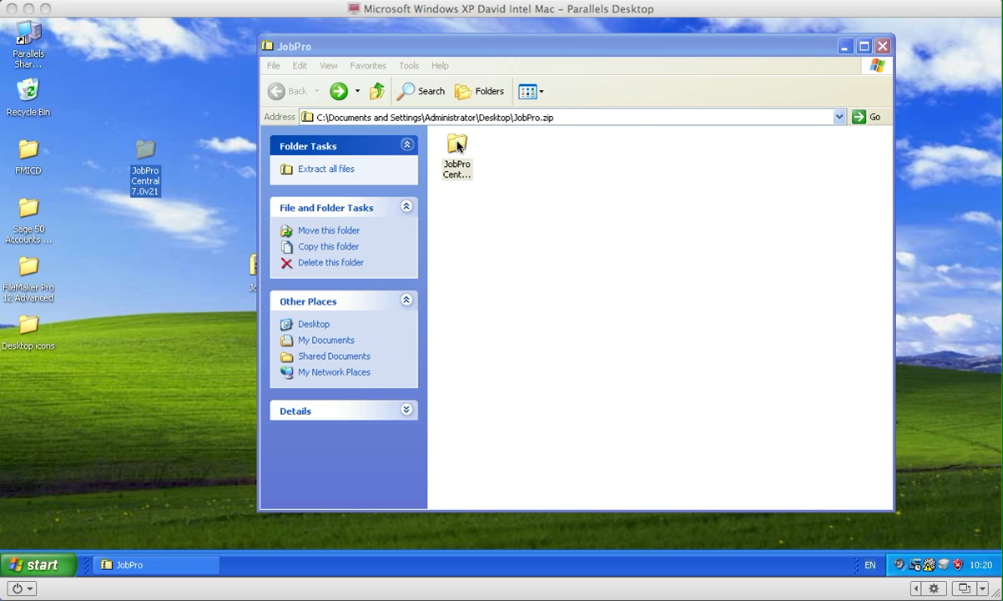
Step: Compare the archived JobPro Central 7.0v21 folder's contents with its desktop copy, closing each window
double_click(457, 146)
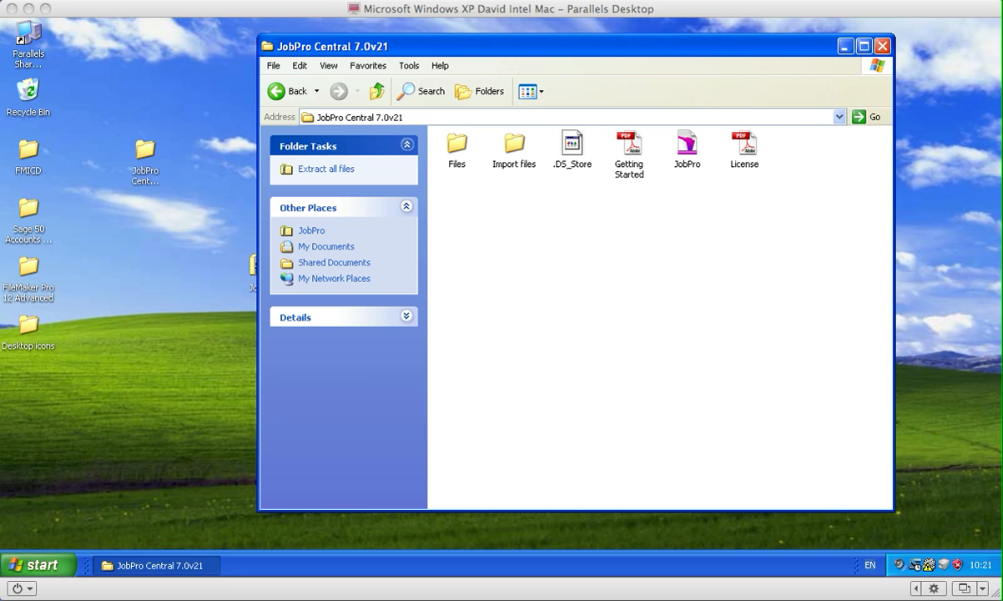
click(882, 46)
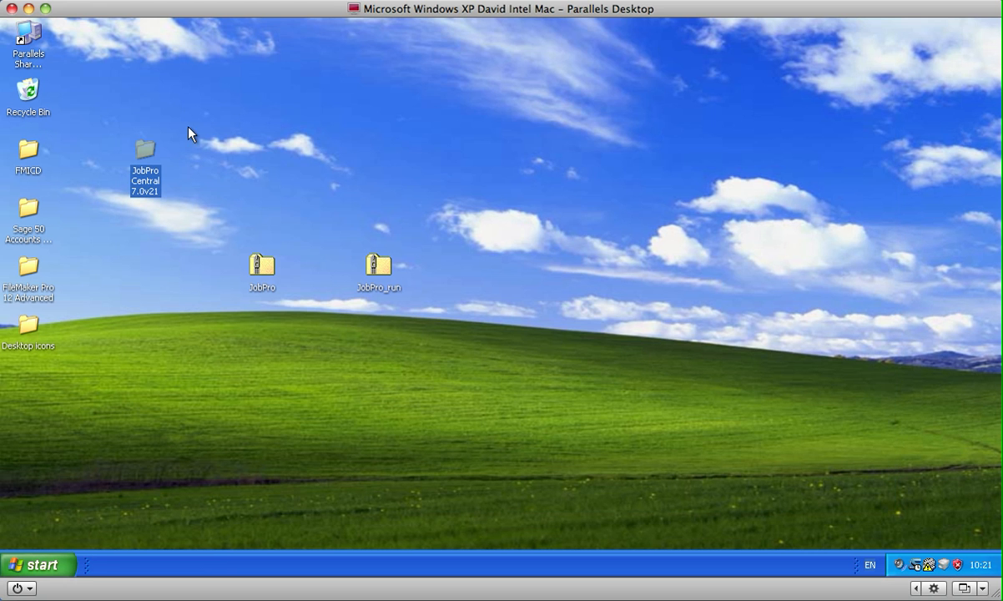
double_click(136, 152)
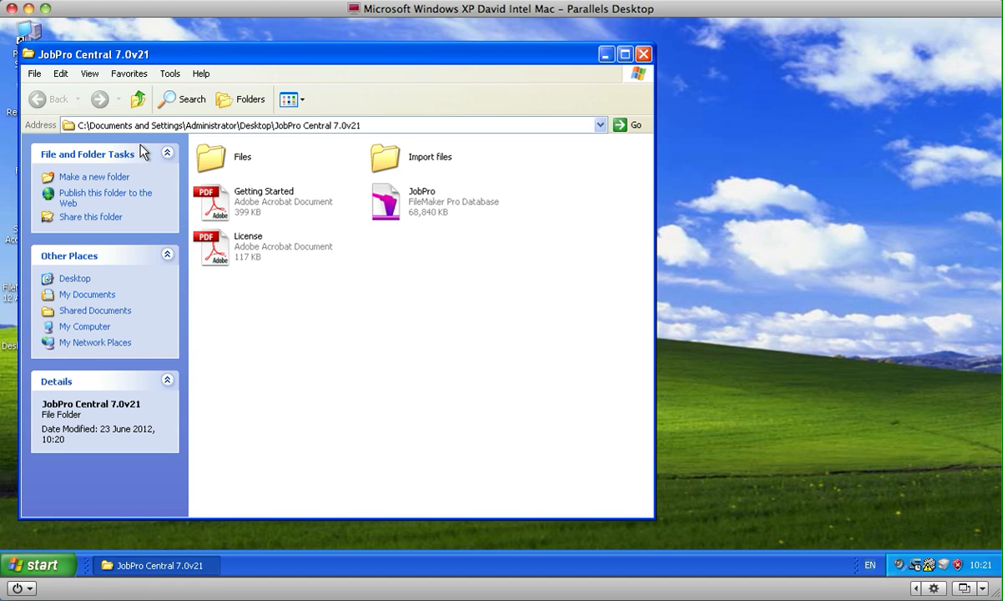
drag(284, 65, 296, 55)
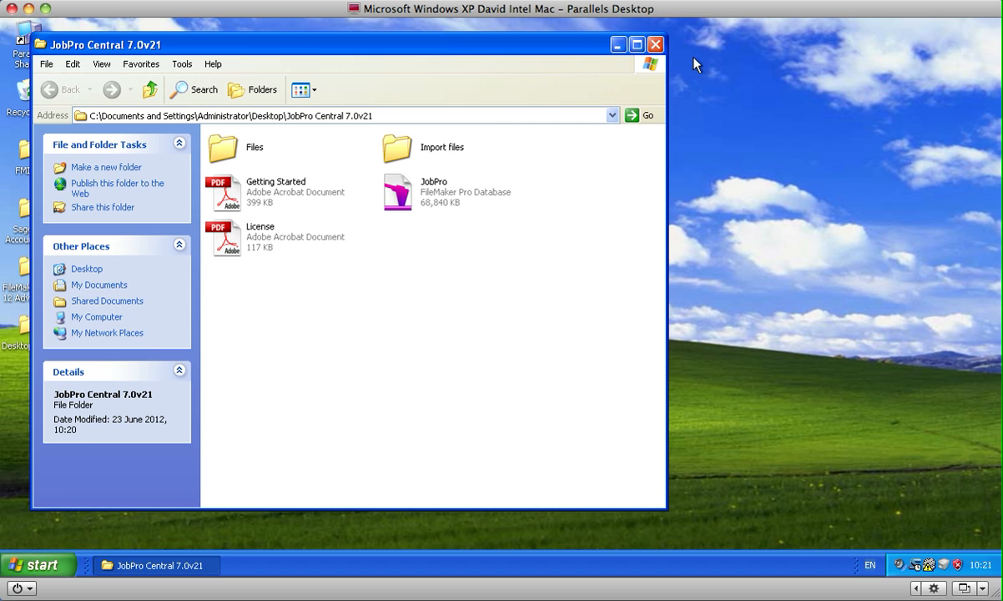
click(656, 45)
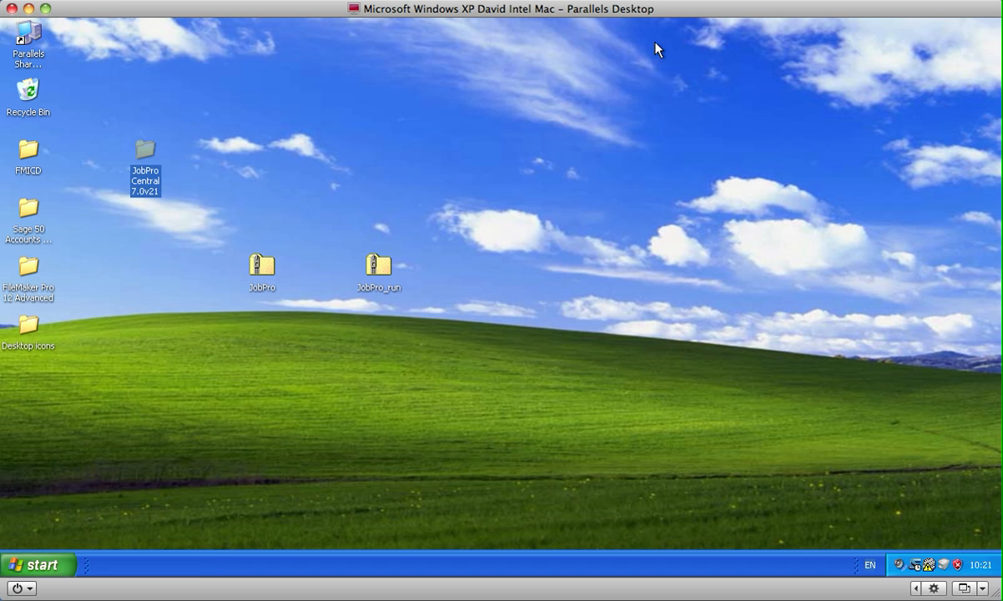
double_click(377, 267)
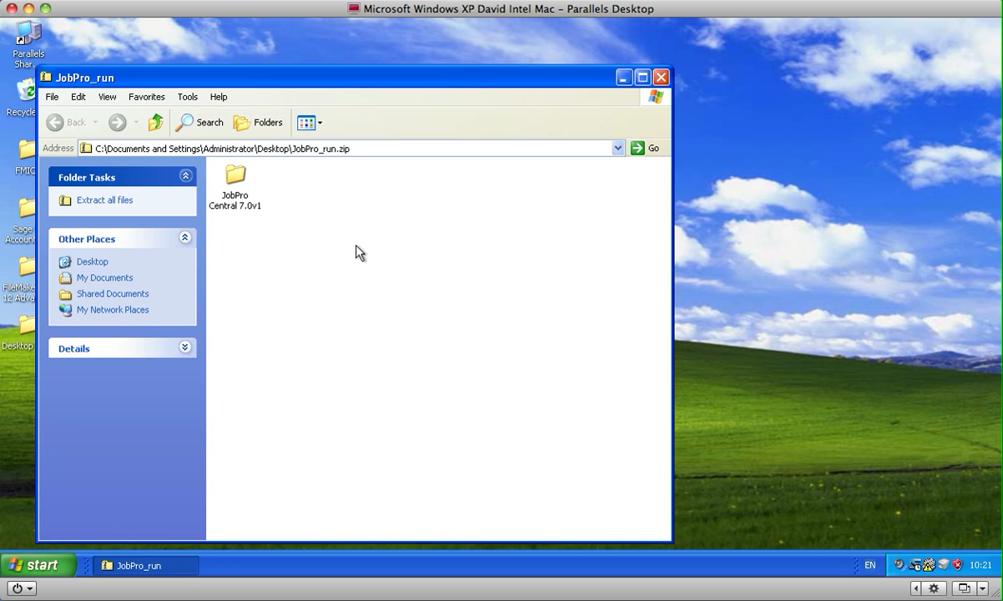
click(241, 180)
right_click(240, 178)
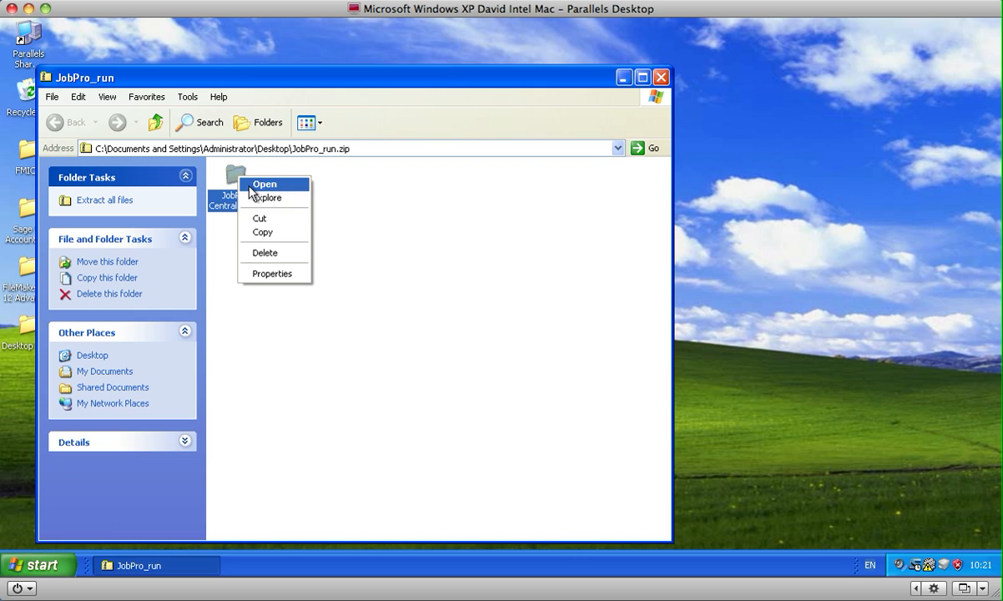
click(265, 232)
click(661, 77)
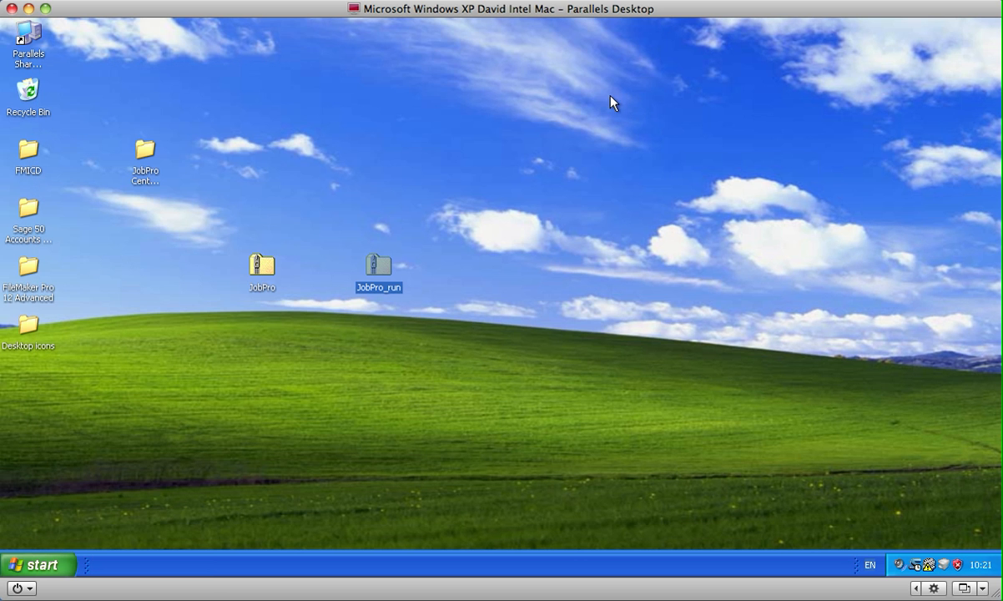
right_click(148, 225)
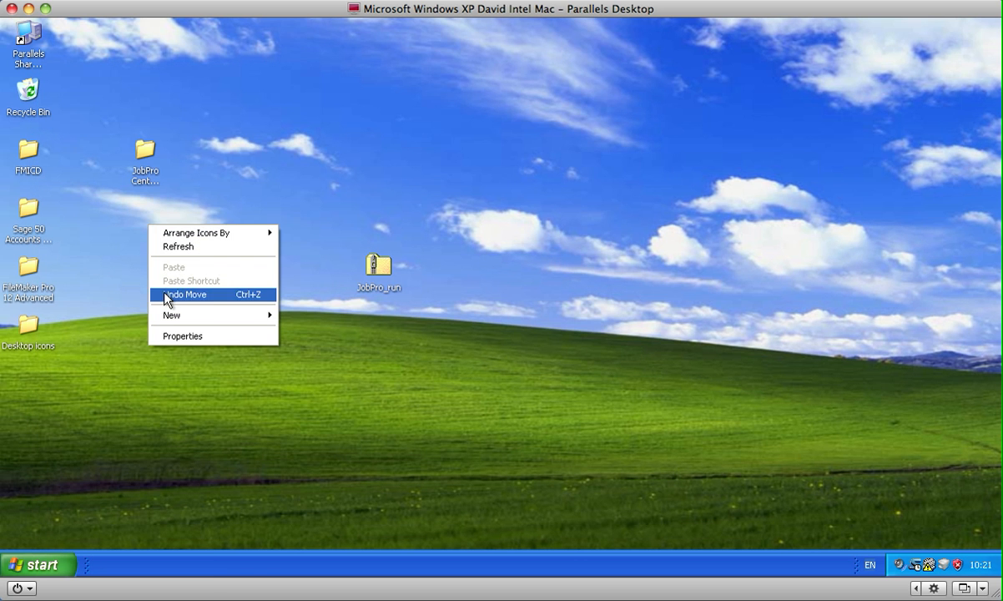
click(329, 199)
Step: Copy the JobPro Central 7.0v1 folder from the JobPro_run zip archive onto the desktop, keeping the archive window open
double_click(378, 266)
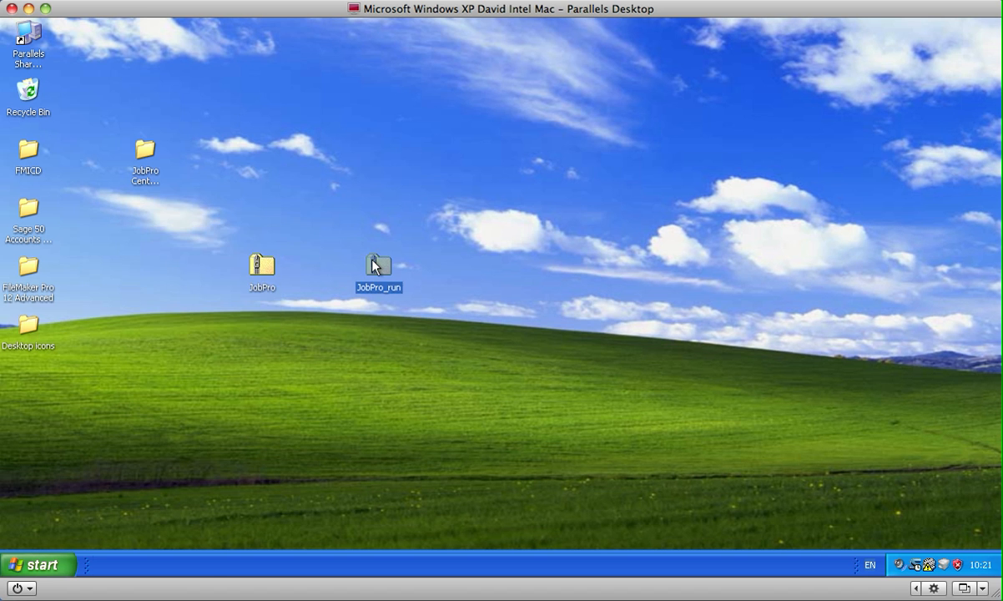
right_click(238, 187)
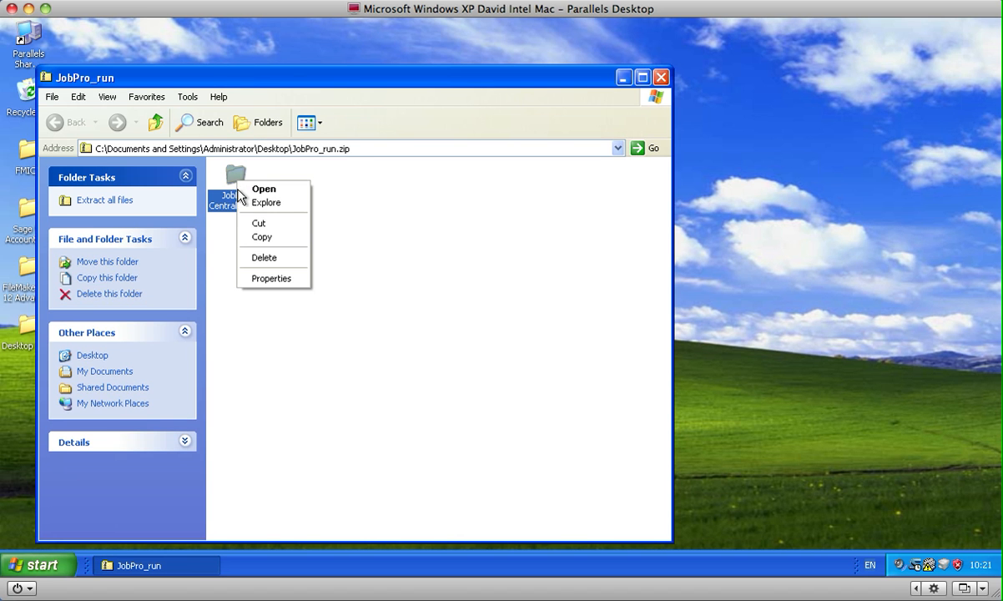
click(261, 235)
drag(213, 78, 511, 64)
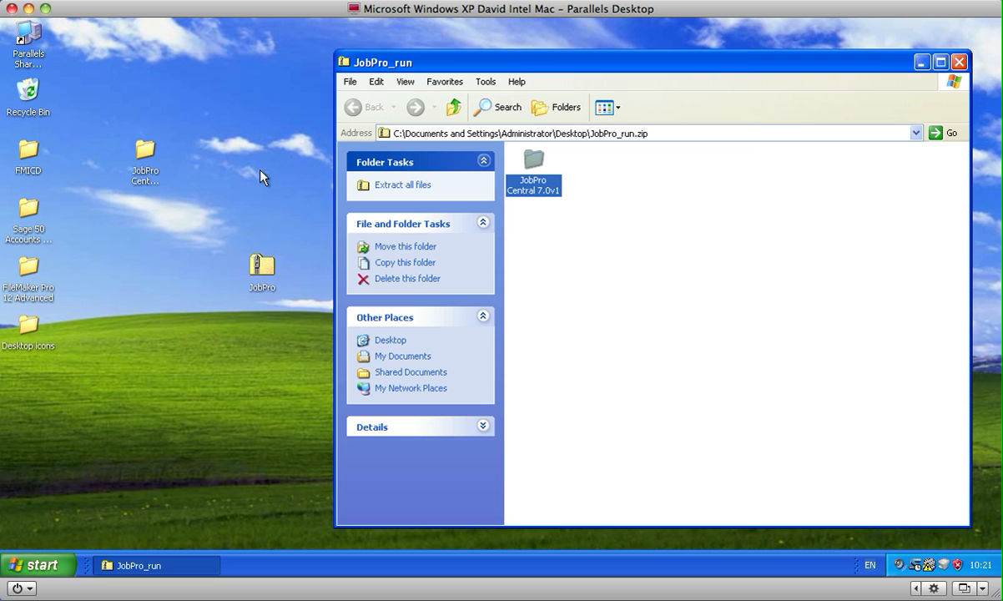
right_click(143, 215)
click(163, 257)
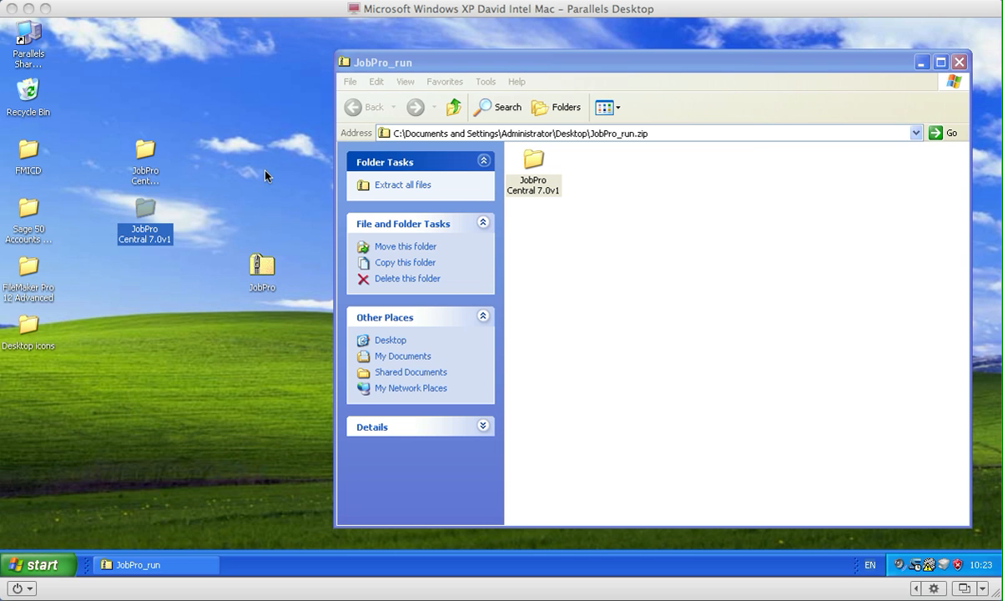
Step: Locate the JobPro Central runtime application in the JobPro Central Files subfolder of the desktop copy, and close the window
double_click(150, 210)
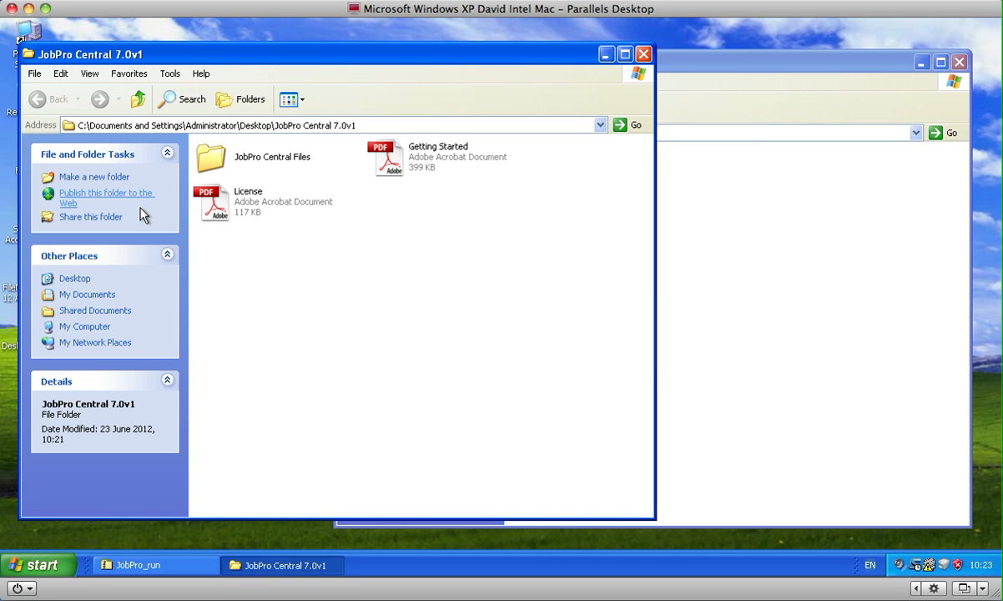
double_click(213, 163)
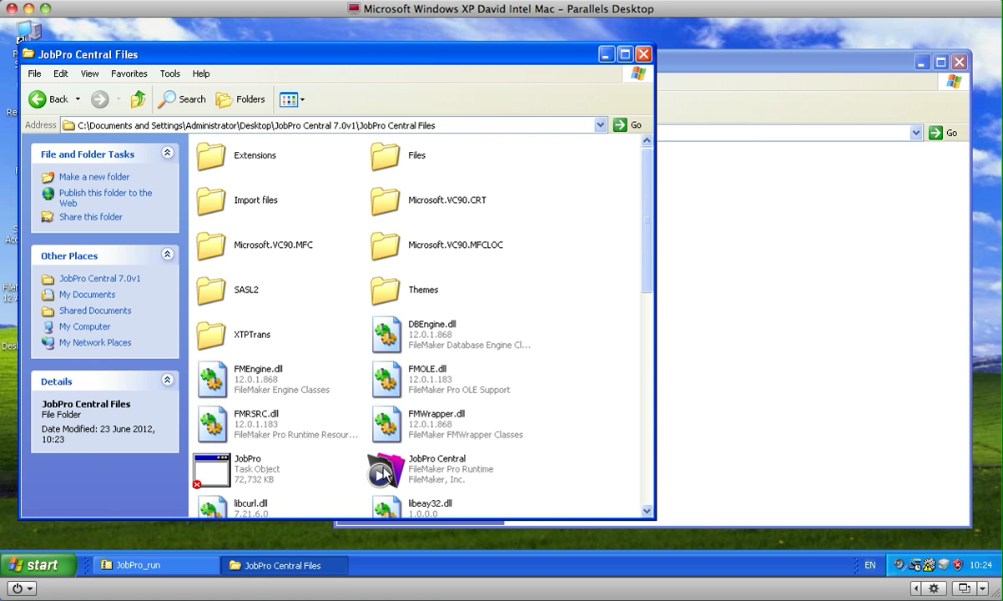
click(383, 472)
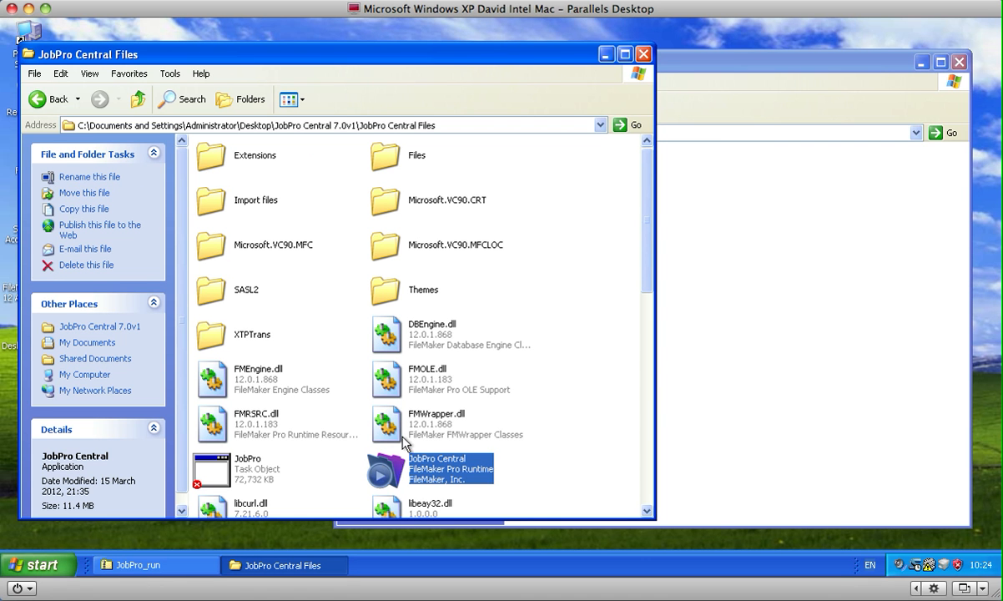
click(644, 53)
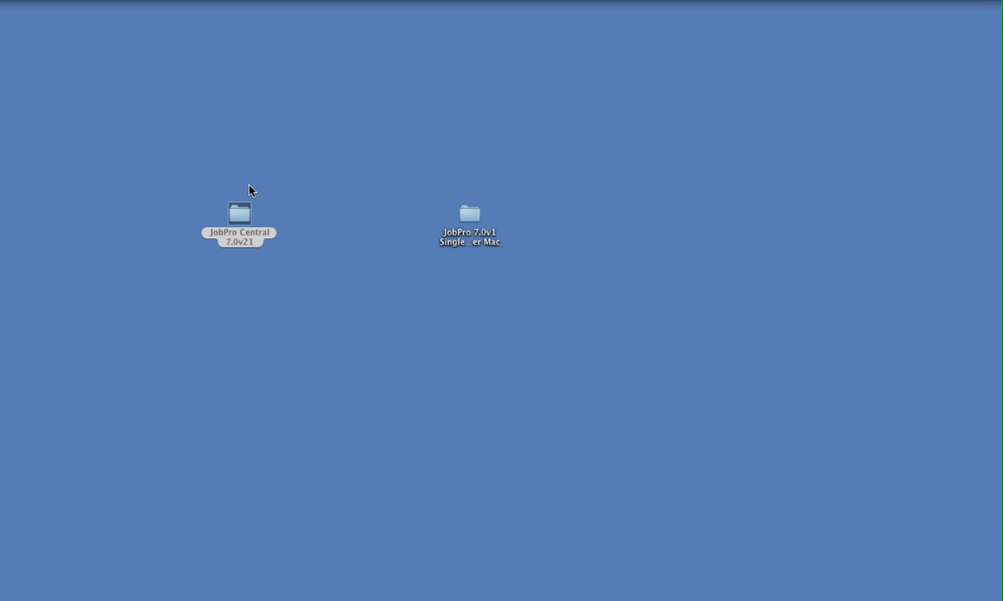
Step: Back on the Mac desktop, launch JobPro from the JobPro Central 7.0v21 folder and agree to the evaluation licence terms
double_click(240, 215)
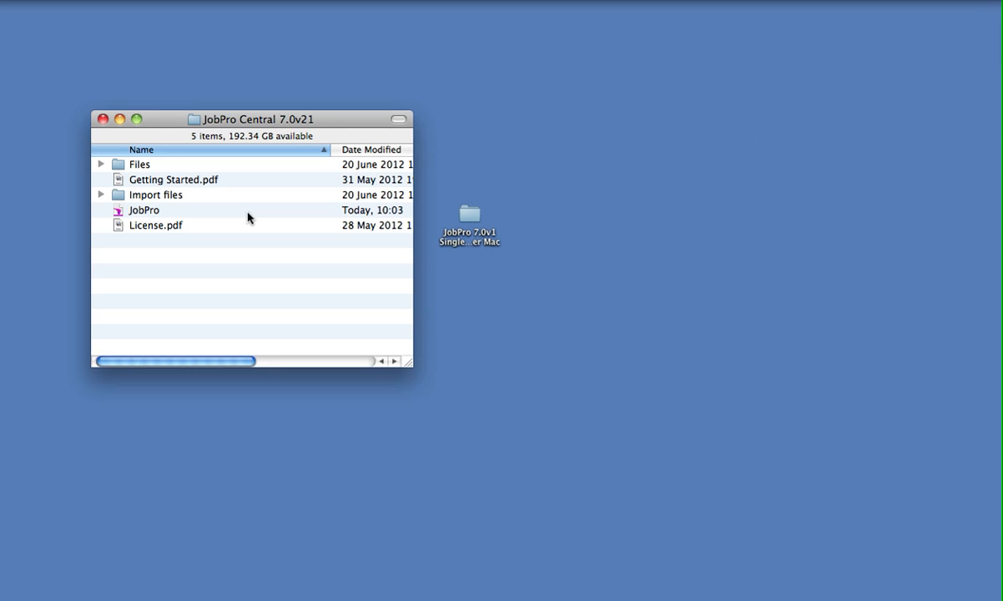
double_click(118, 216)
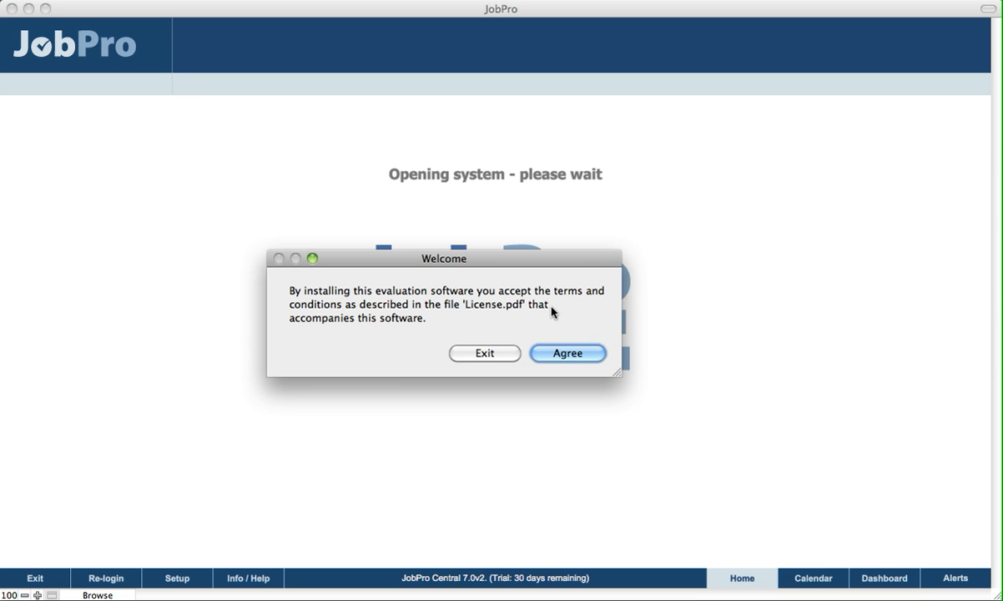
click(574, 354)
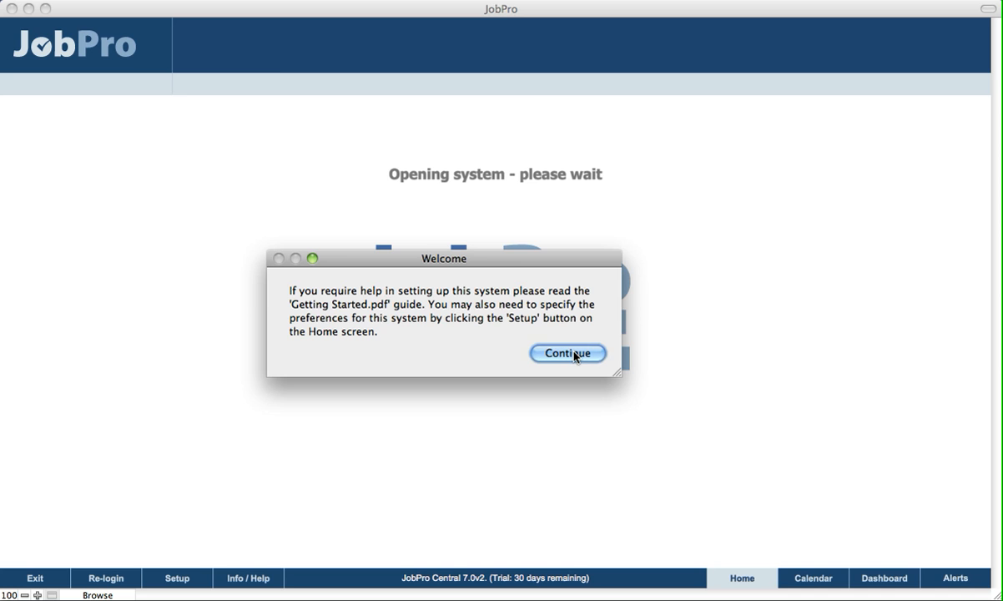
Step: Continue past the welcome message and set the company name to Softouch Technologies in the quick start
click(574, 354)
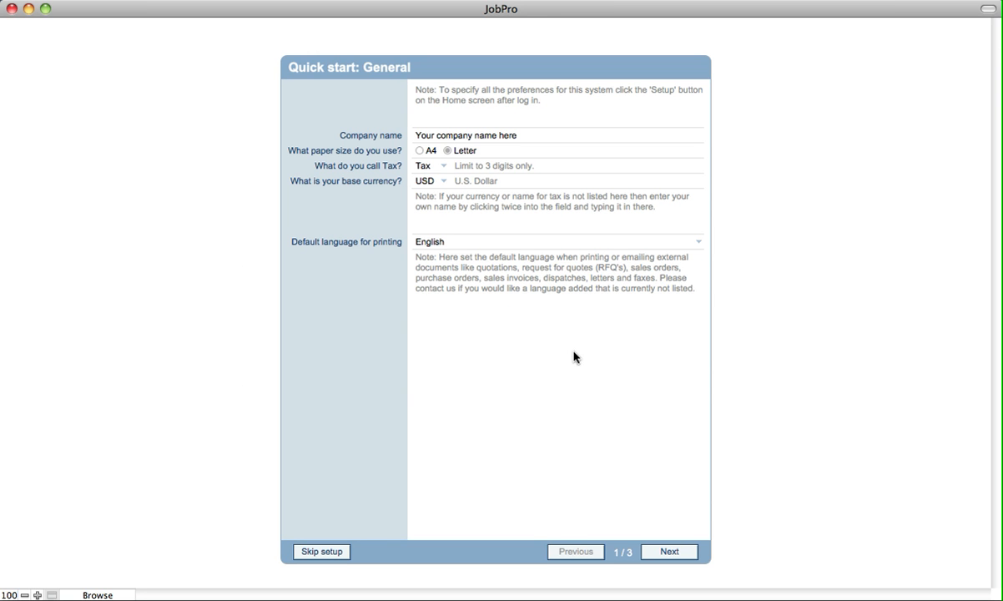
click(431, 139)
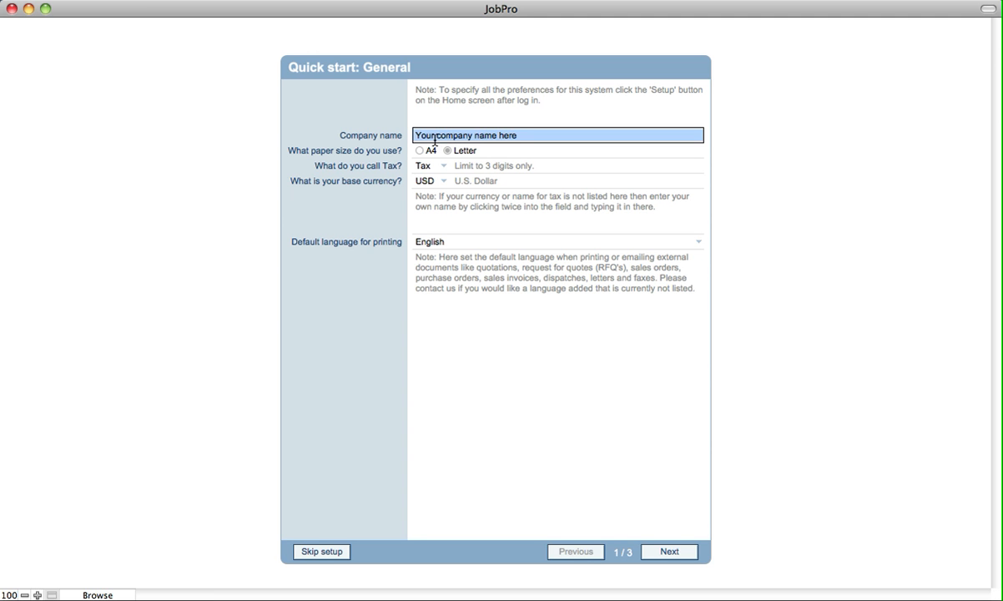
text(Softouch )
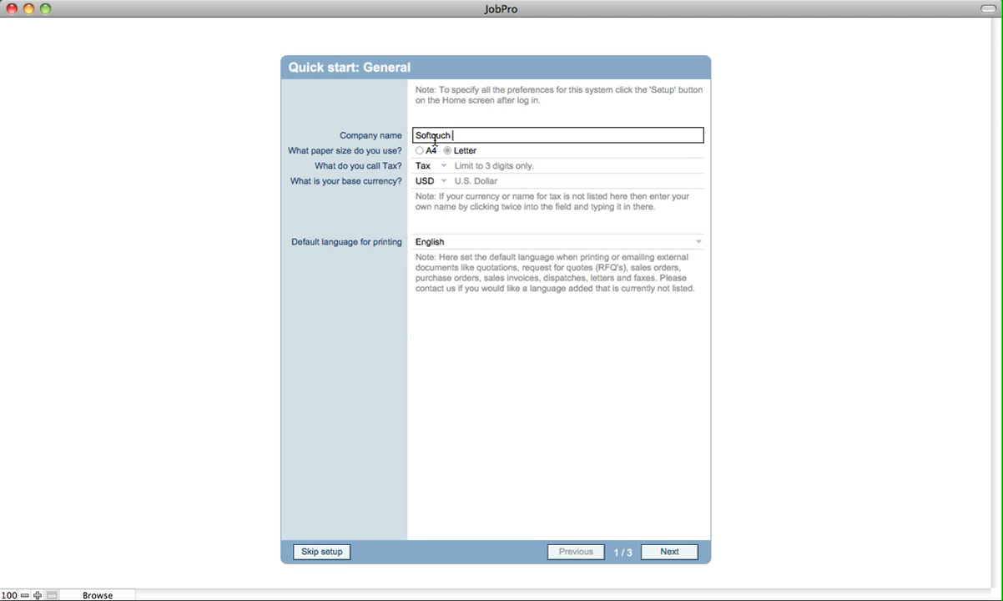
text(Technologies)
click(405, 150)
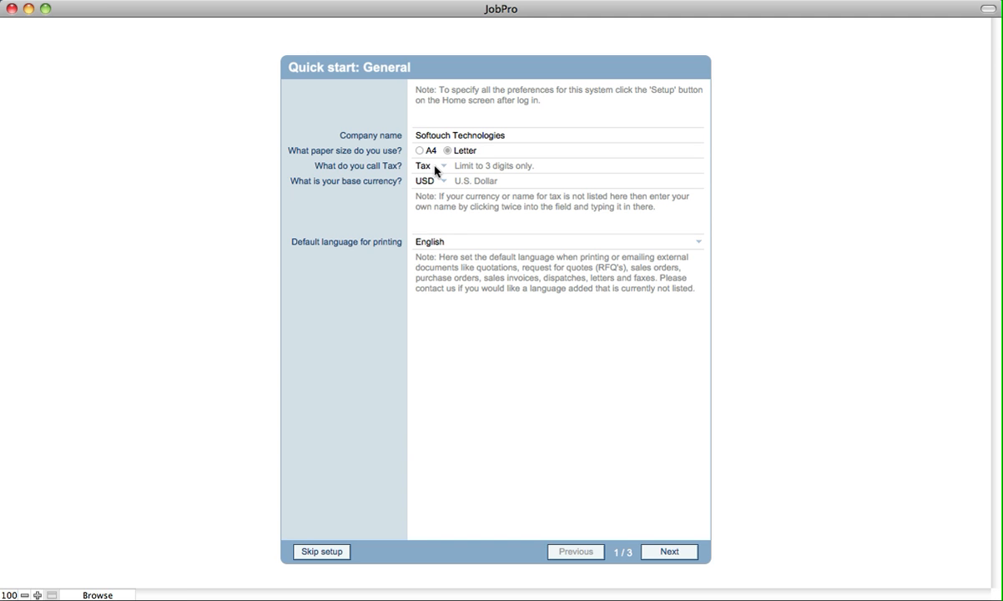
Step: Examine the available choices for the tax name, base currency and default printing language, leaving each selection as it is
click(430, 167)
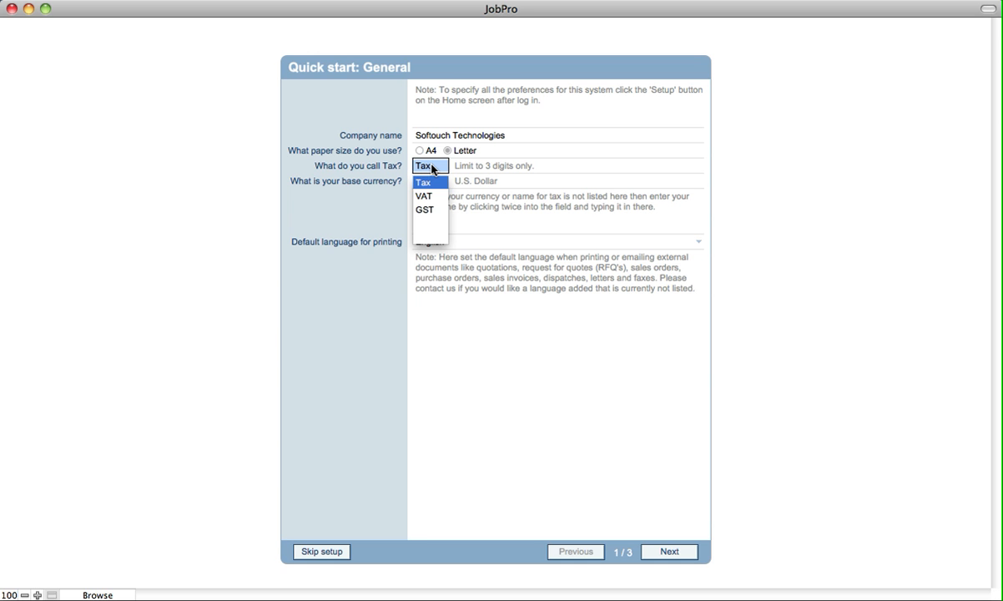
click(359, 180)
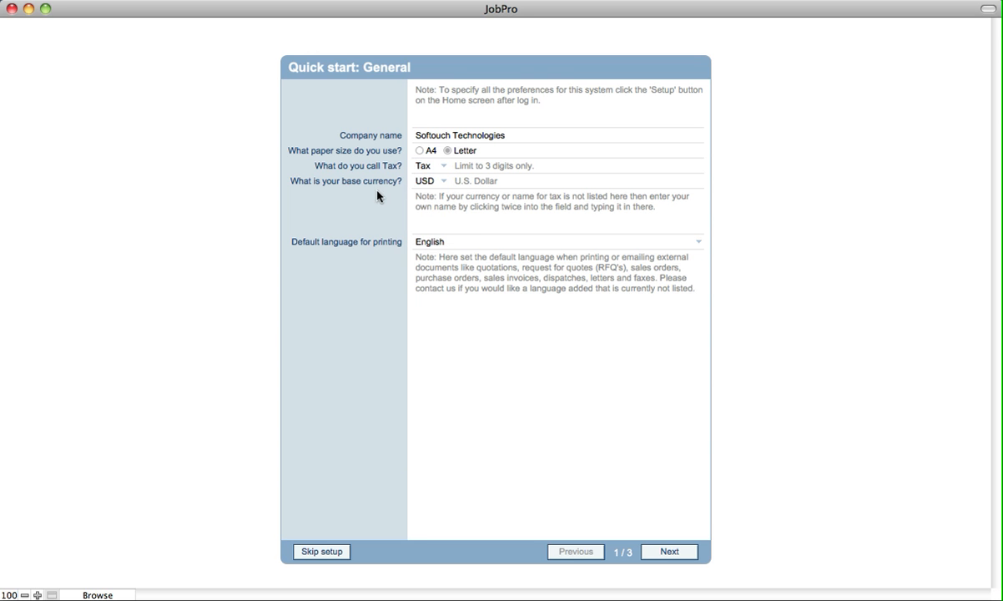
click(423, 182)
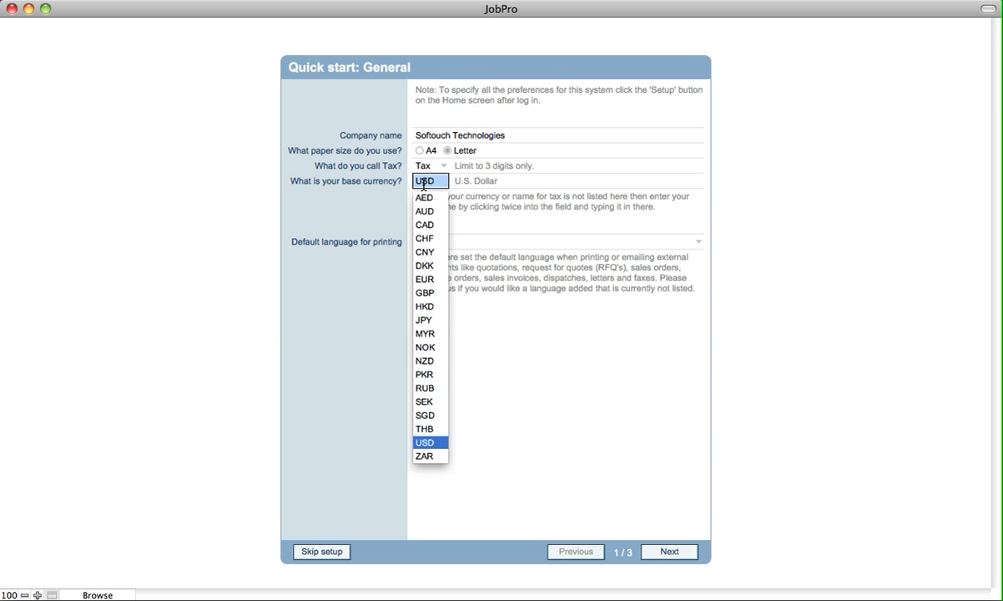
click(332, 227)
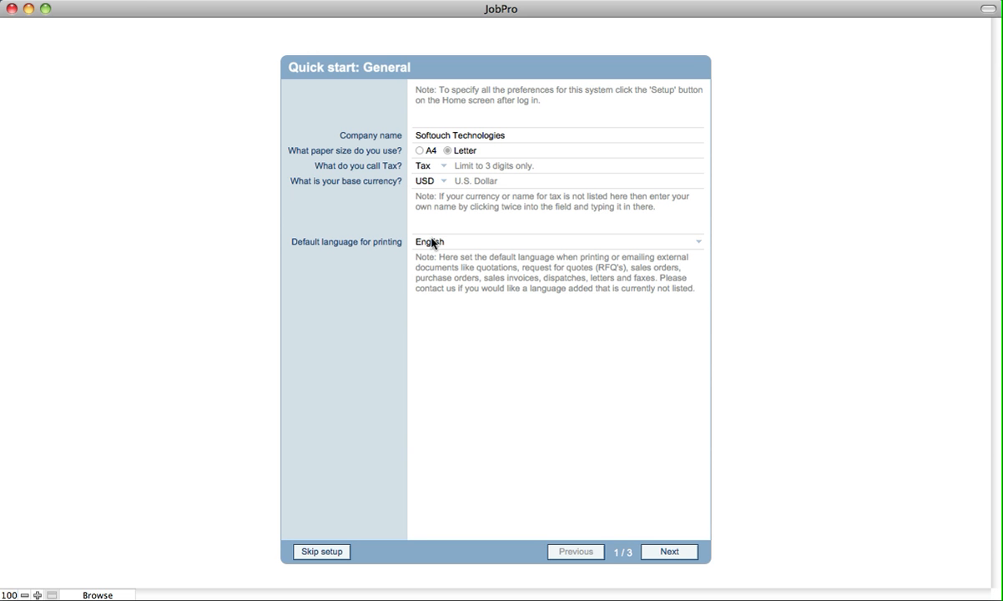
click(432, 242)
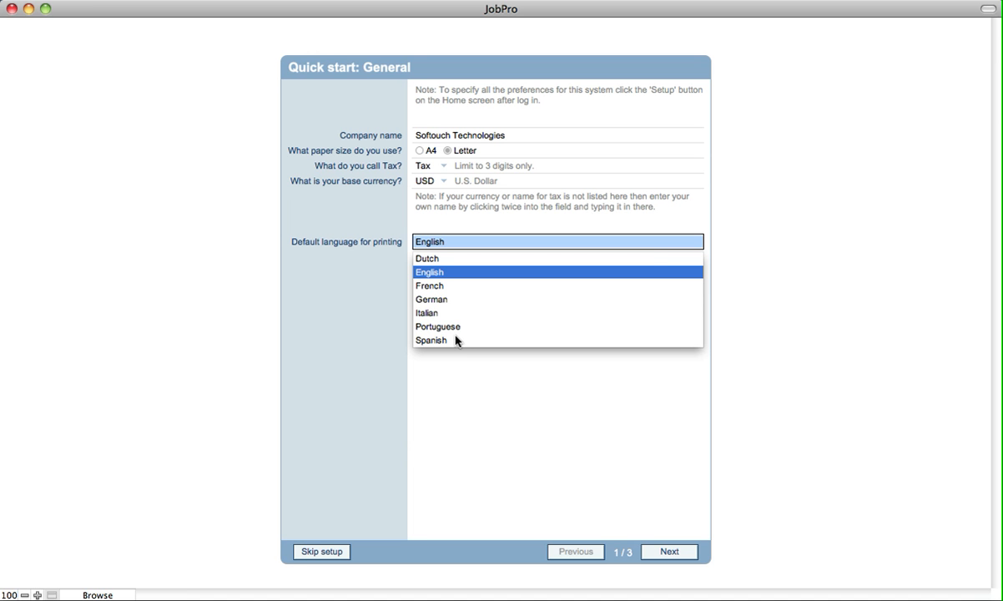
click(337, 327)
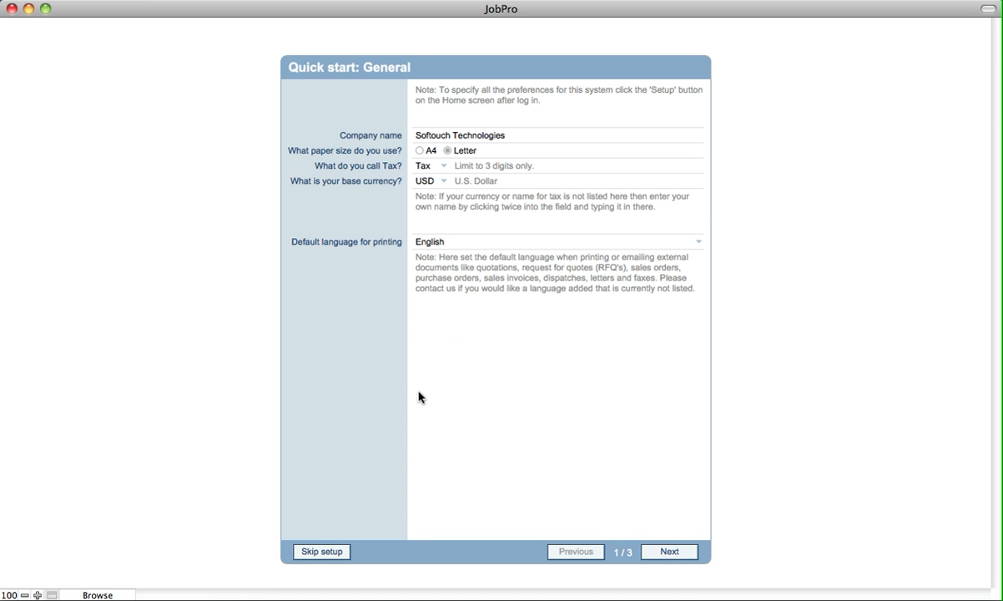
Step: Proceed to the inventory page of the quick start and enable stock quantity tracking by default for new products
click(665, 552)
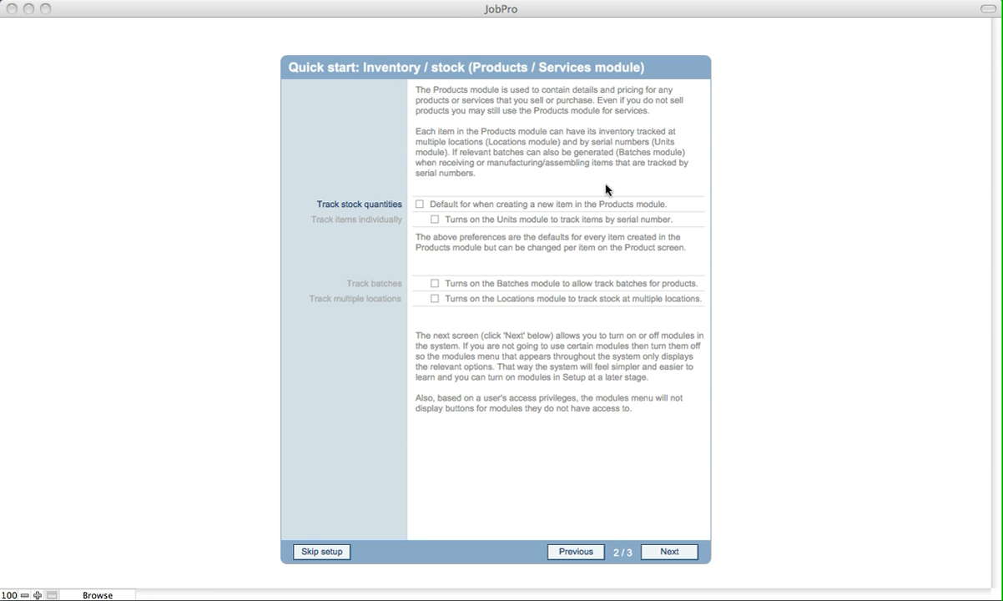
click(421, 204)
click(420, 205)
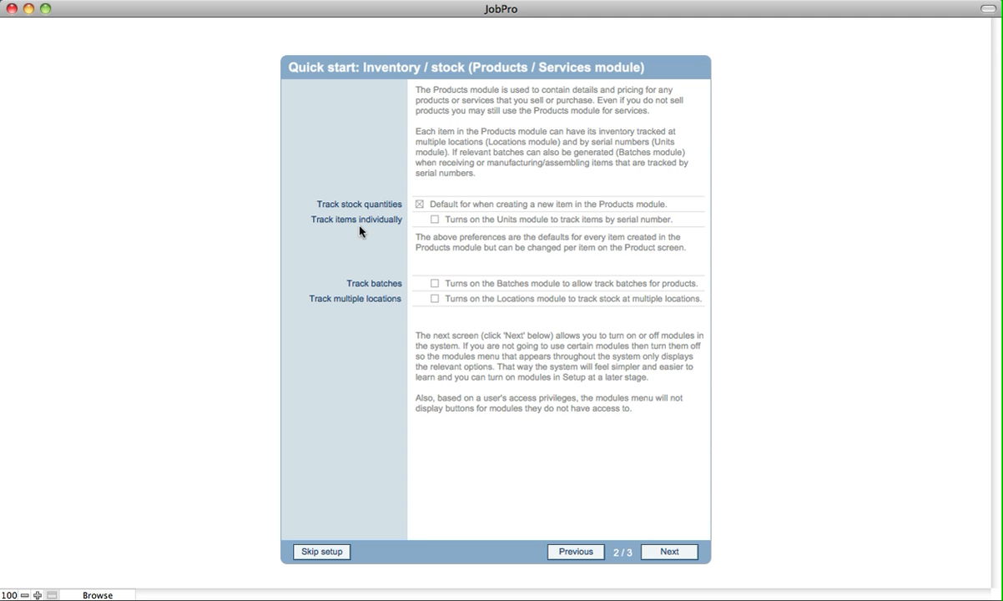
Step: Try individual item tracking by serial number, switching it on and off again and removing the Units icon from the modules menu
click(434, 220)
click(435, 220)
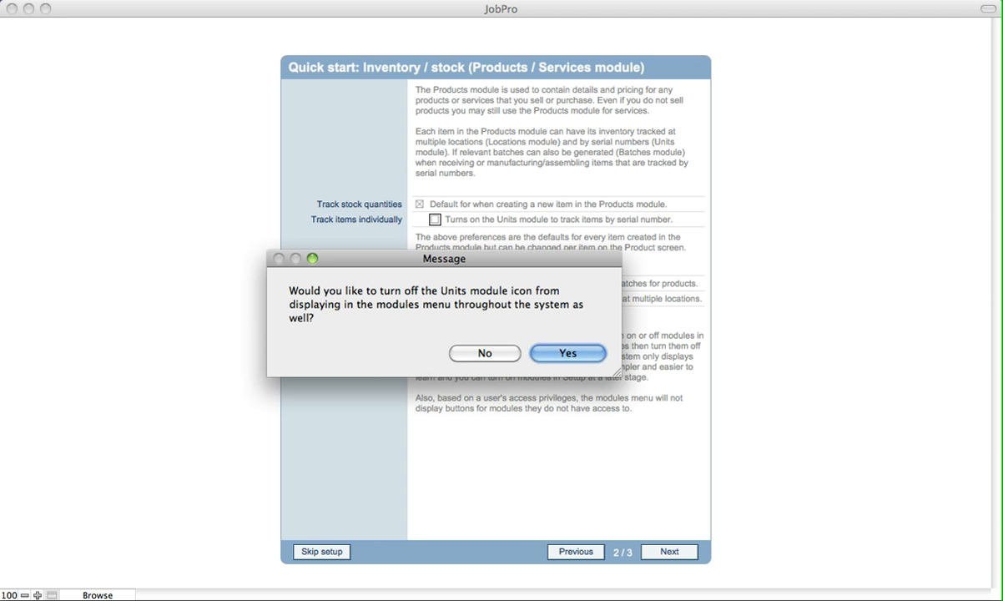
click(502, 280)
drag(421, 262, 454, 364)
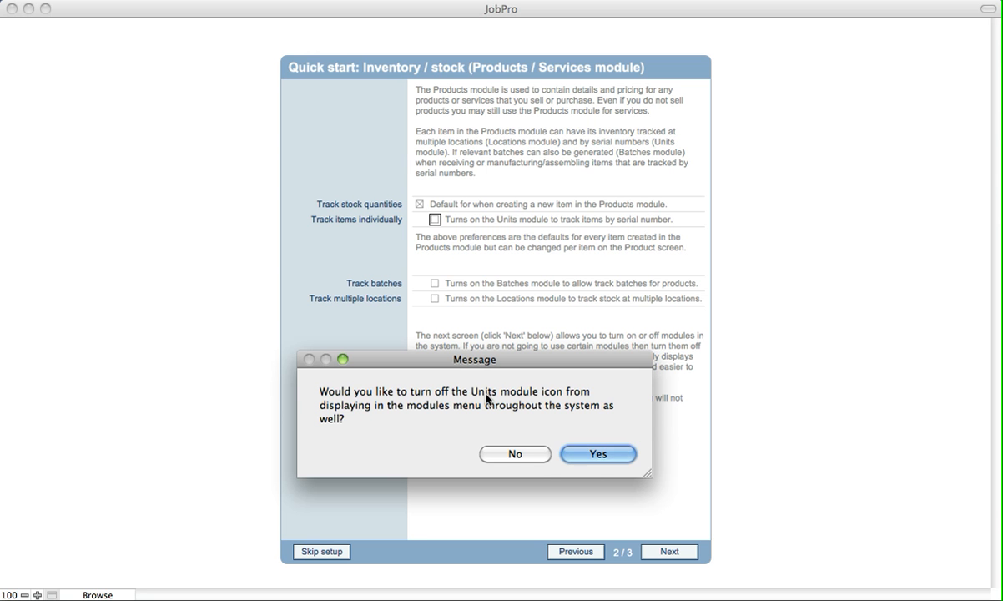
click(591, 458)
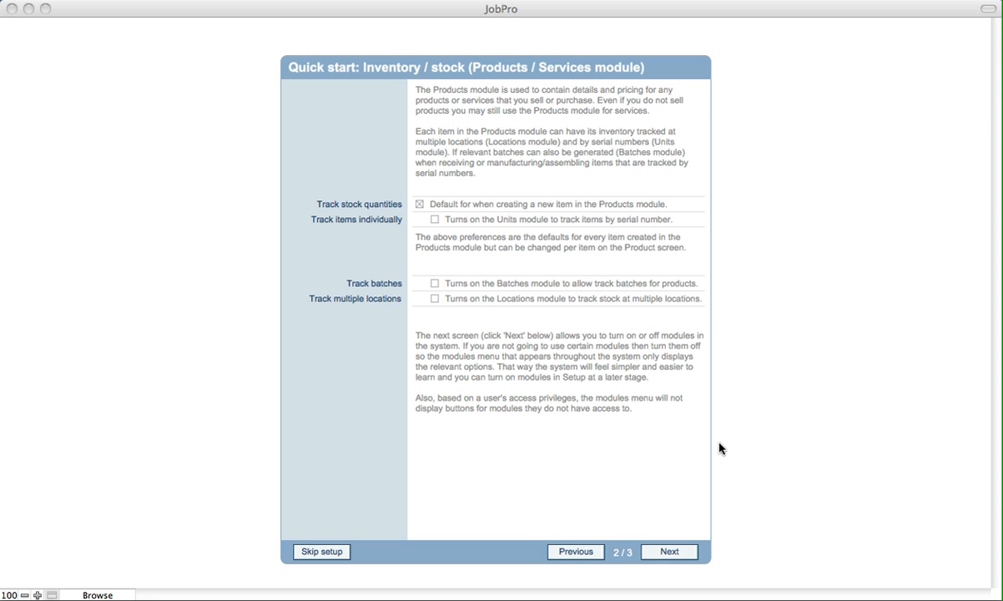
Step: Proceed to the modules page and try toggling the menu inclusion of Locations and Purchase Orders, restoring both
click(669, 553)
click(668, 558)
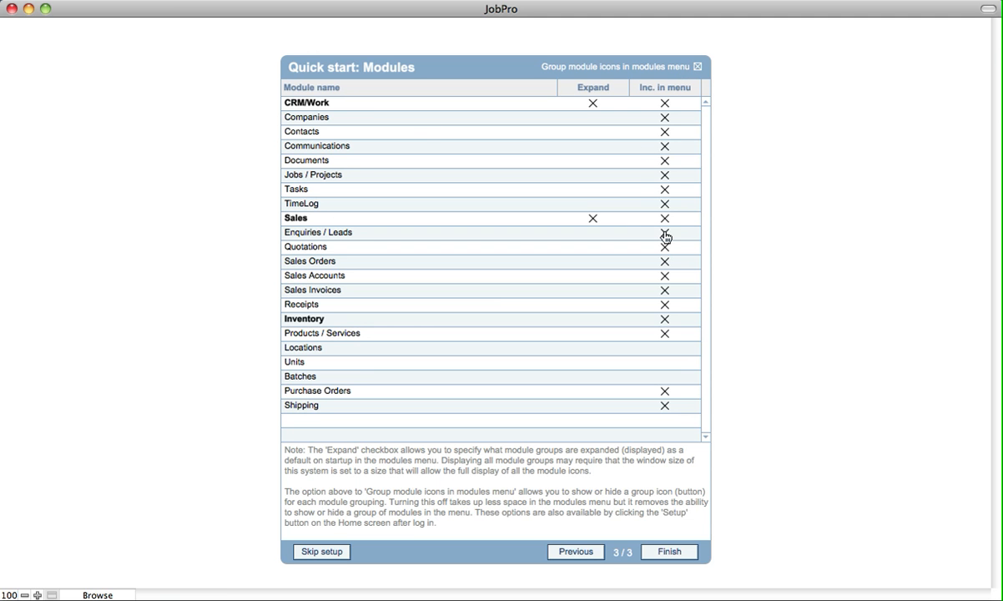
click(664, 350)
click(665, 348)
click(665, 394)
click(666, 394)
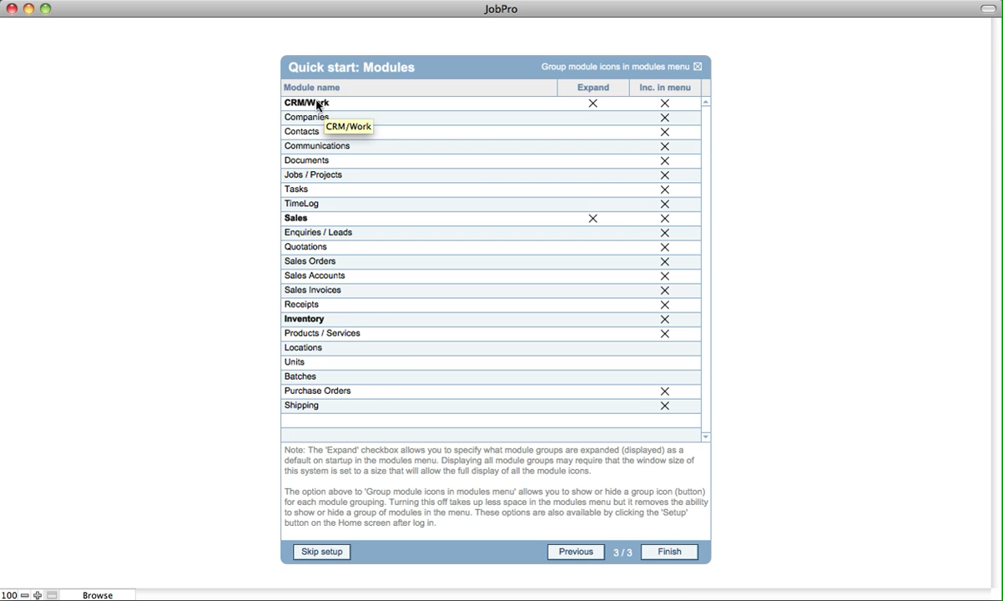
Step: Finish the quick start setup and log in with the prefilled username and password
click(668, 557)
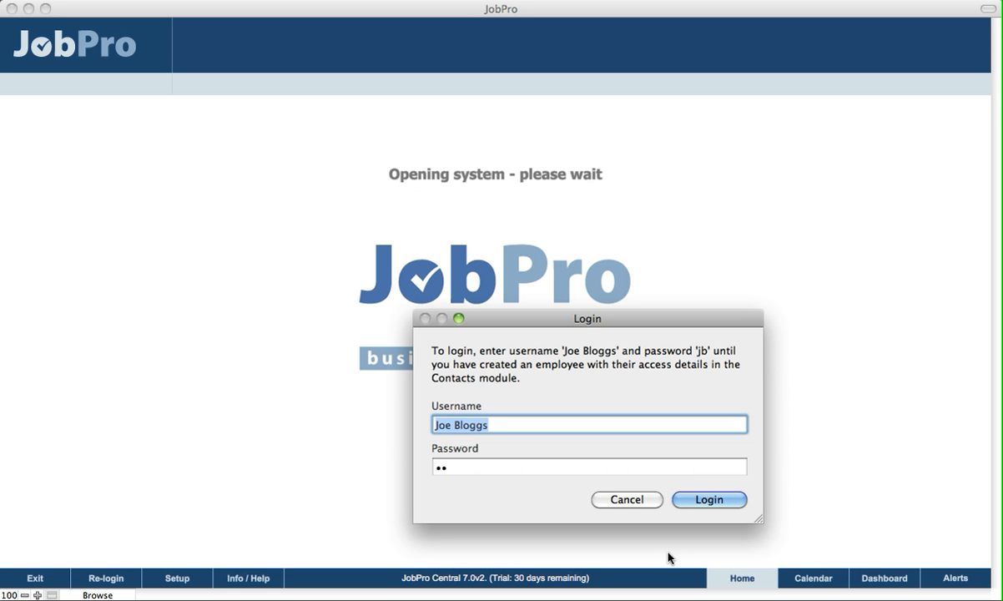
drag(526, 317, 412, 249)
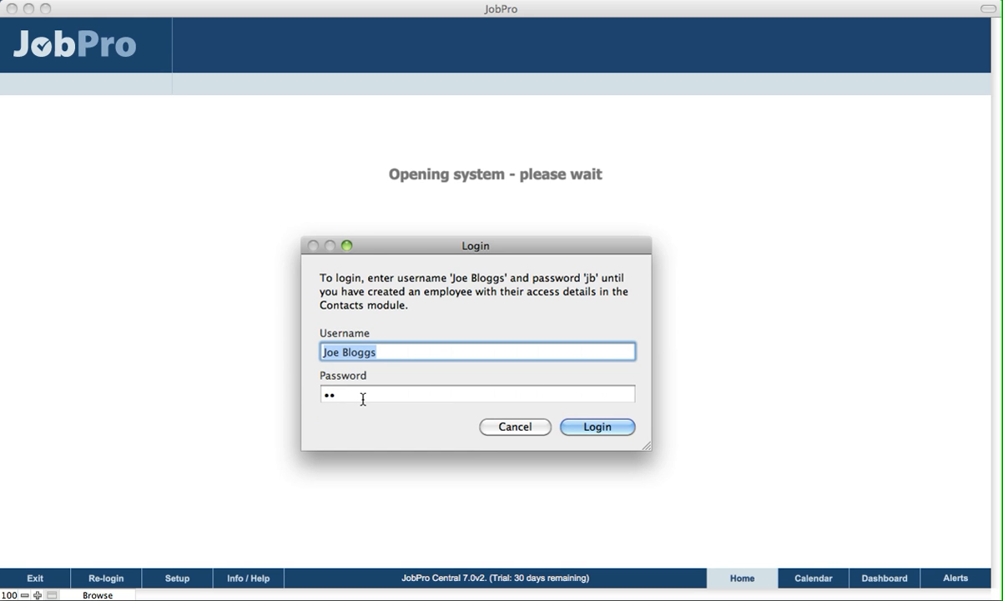
click(598, 428)
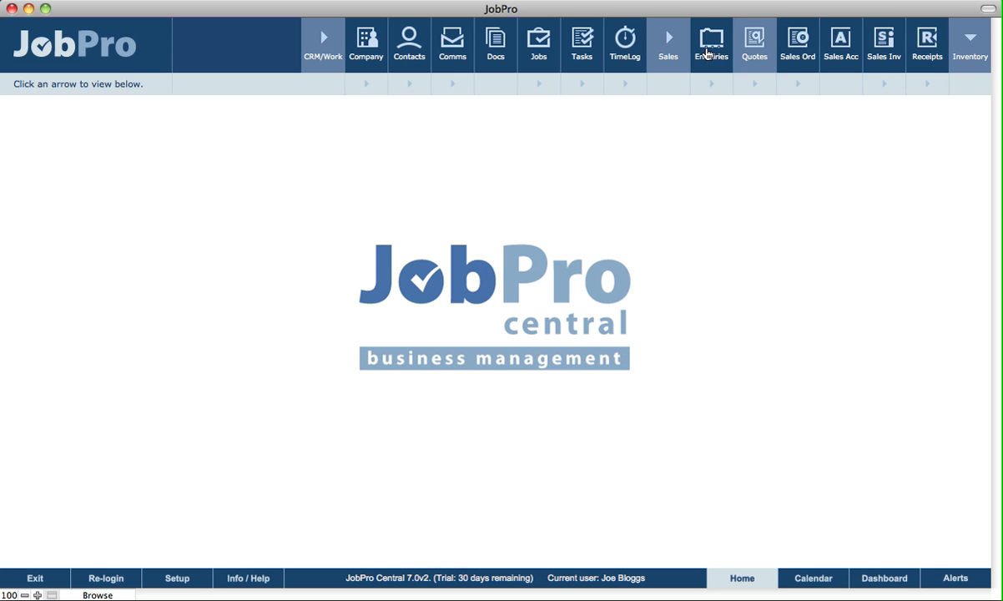
Step: Collapse the Sales group and expand the Inventory group in the modules menu
click(666, 54)
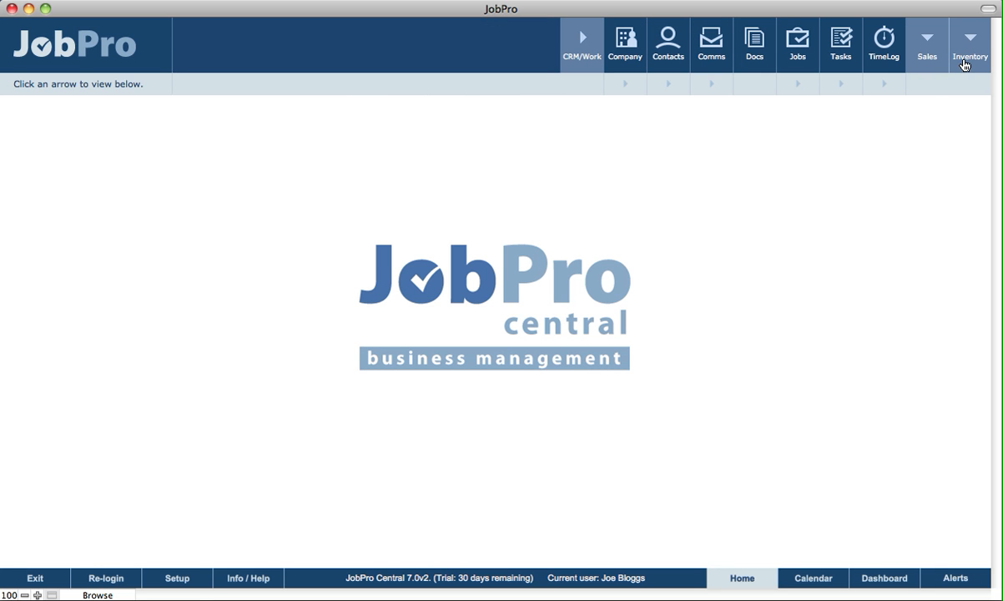
click(969, 56)
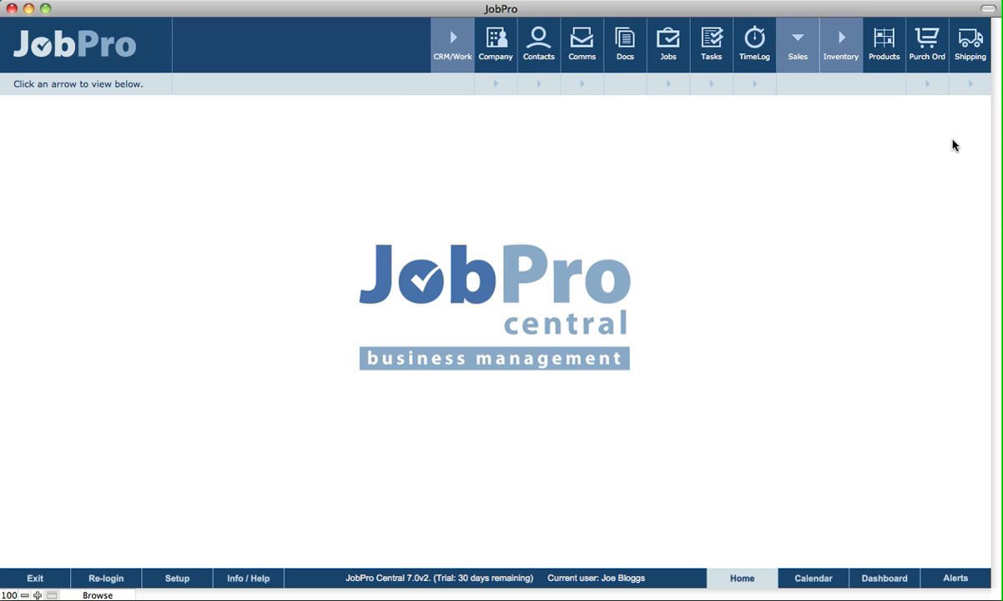